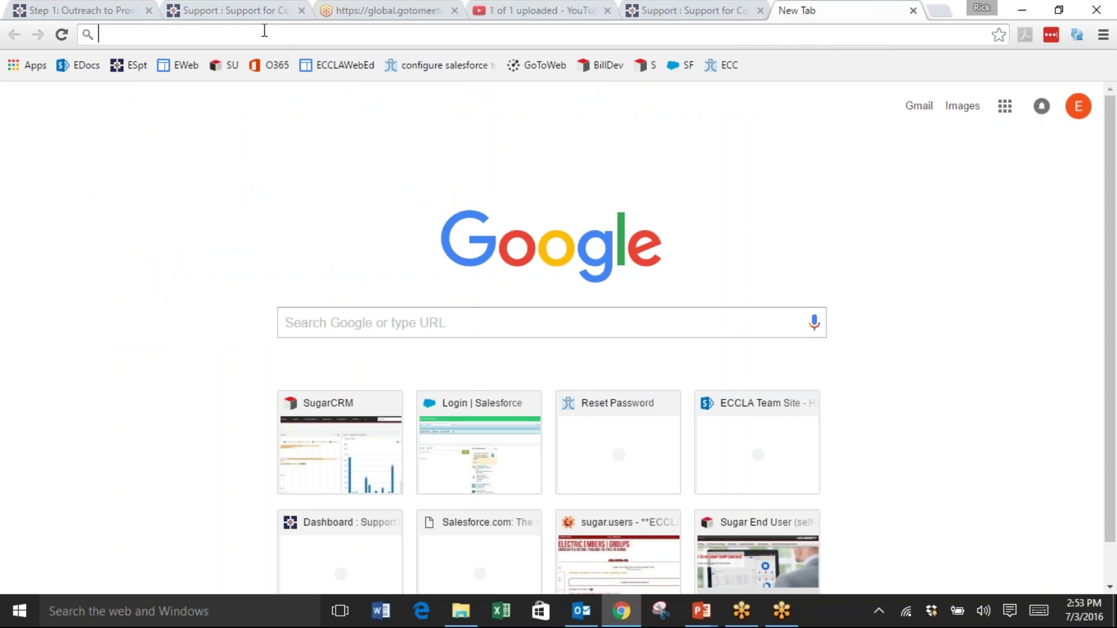
Load support.ecclacolorado.org in the browser without the suggested /support/home path
text(e)
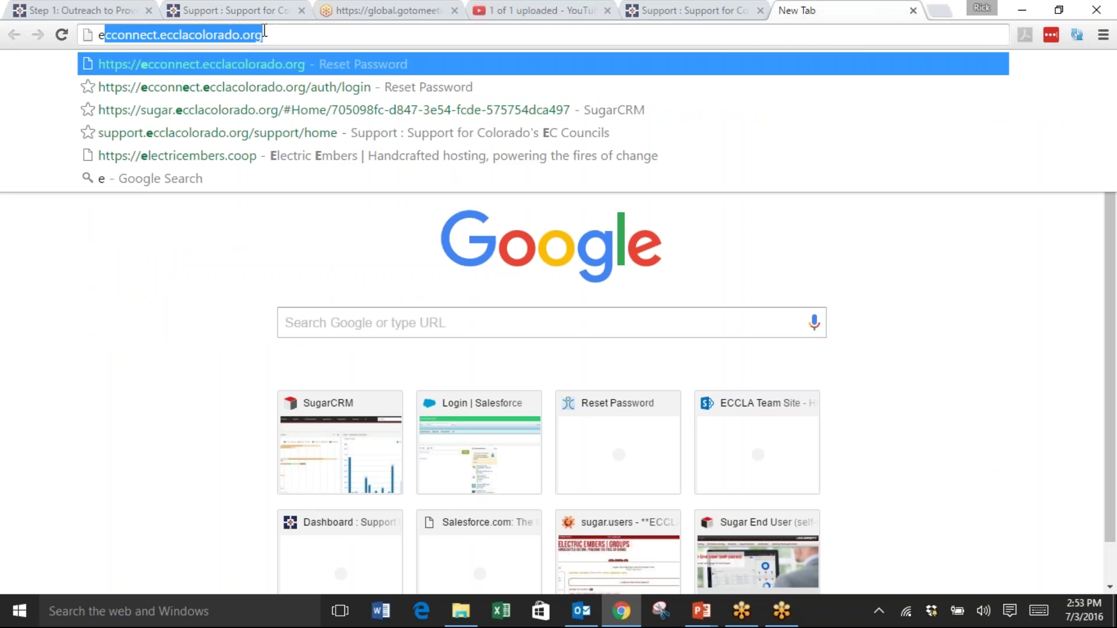
key(BackSpace)
text(c)
key(BackSpace)
key(BackSpace)
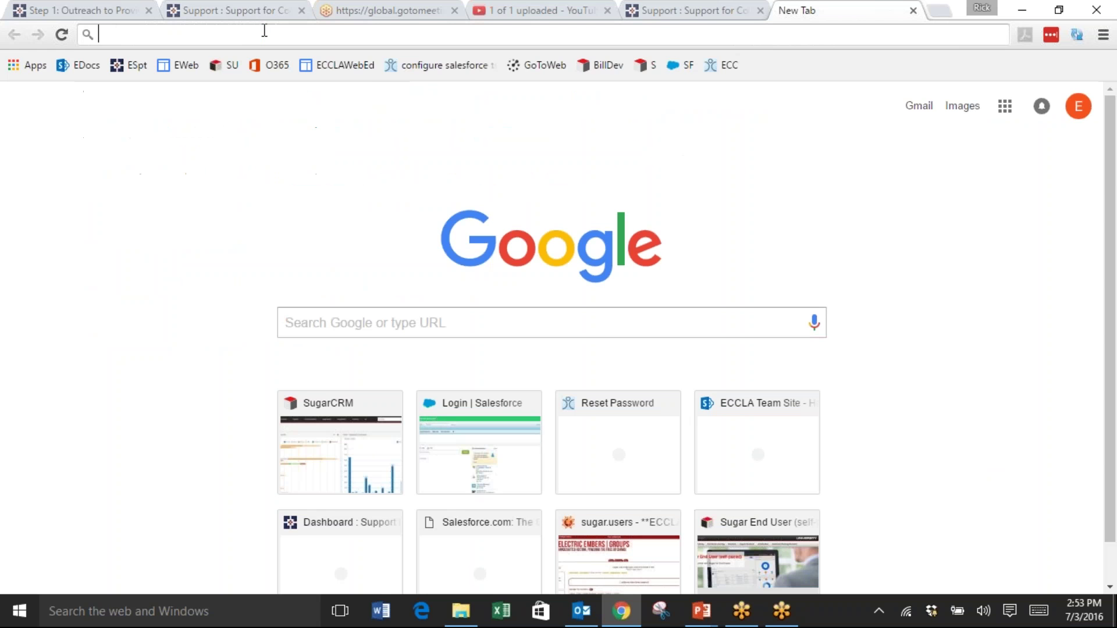
text(support.)
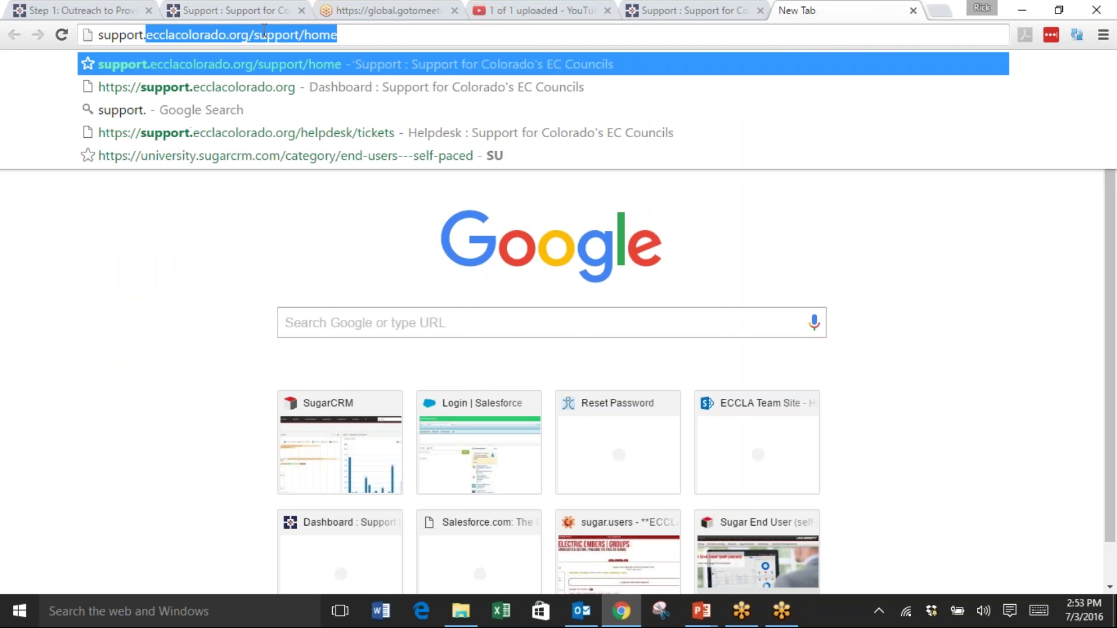
text(ecclacolorado)
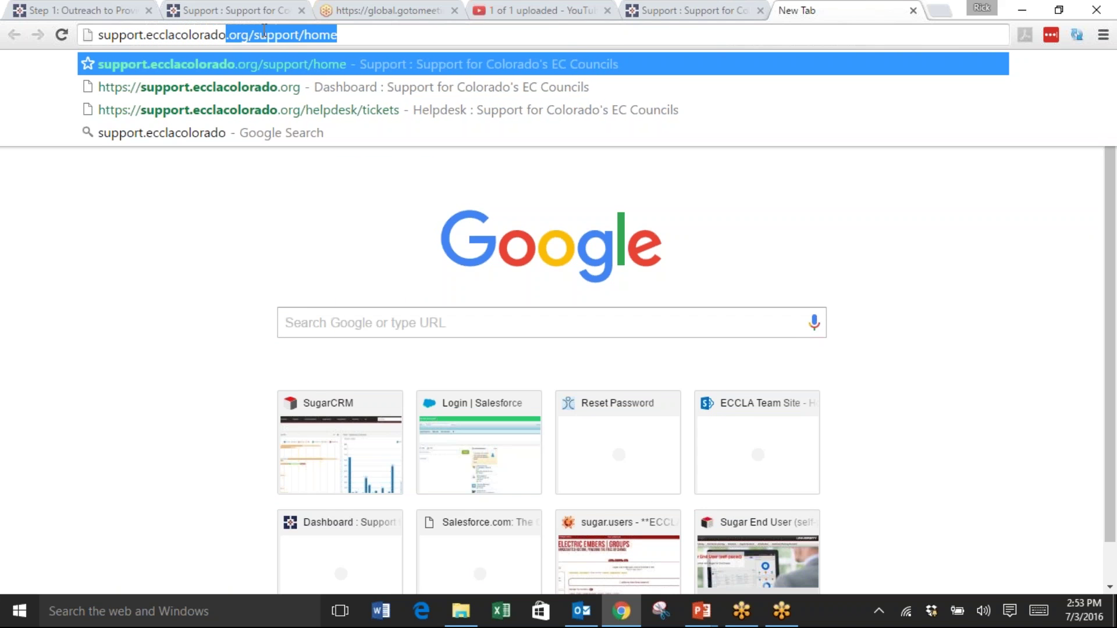
text(.org)
key(Delete)
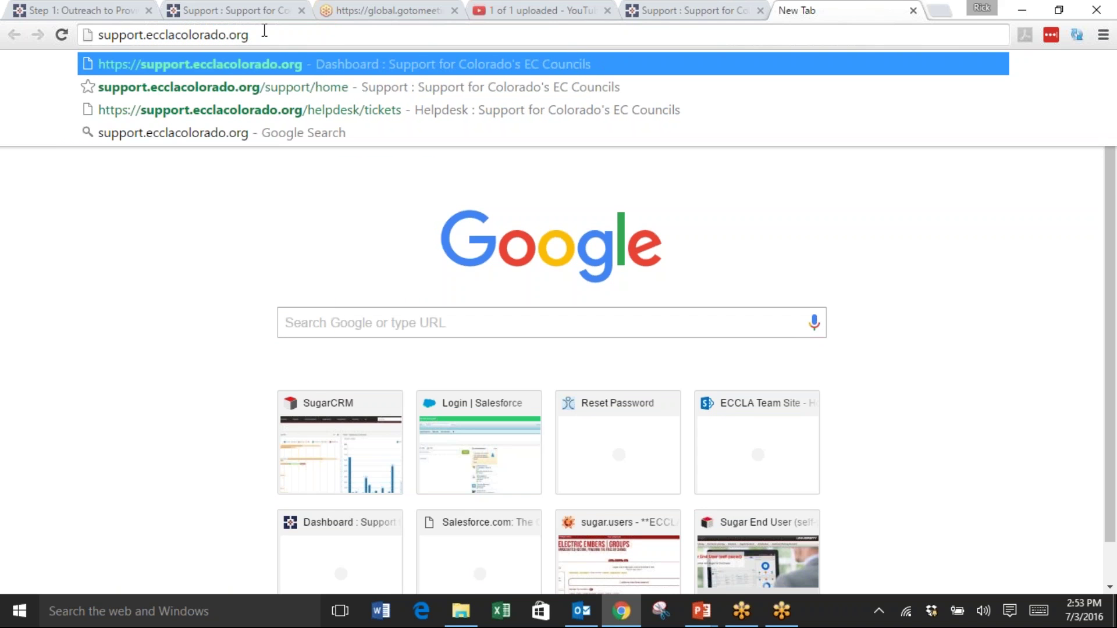
key(Return)
Open the portal's Solutions knowledge base down to the Outreach & Enrollment of Providers category
click(632, 9)
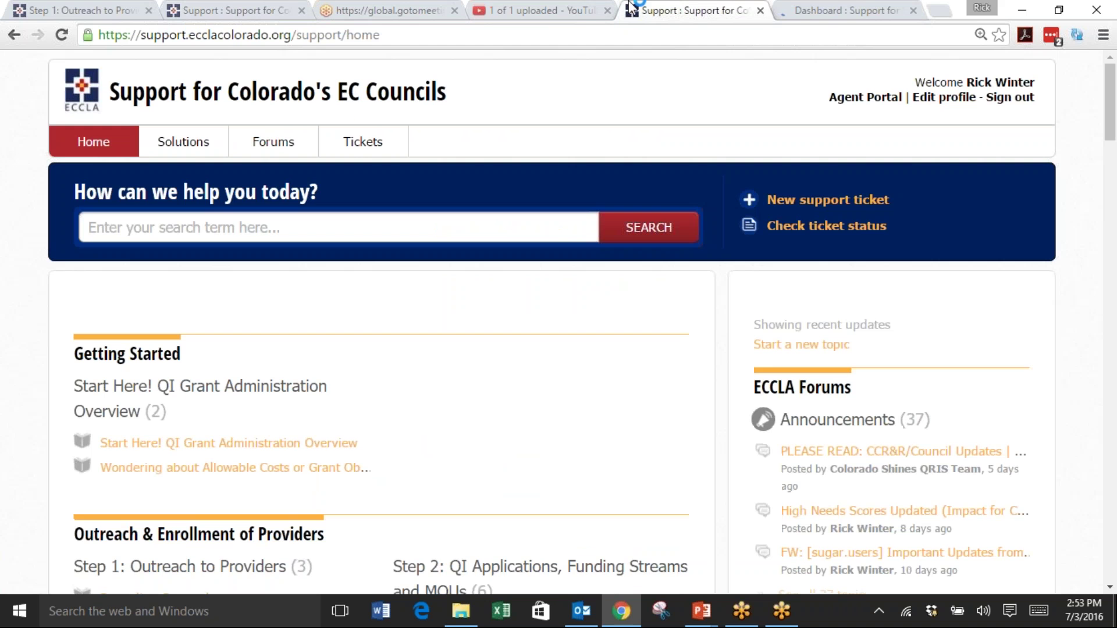
click(186, 147)
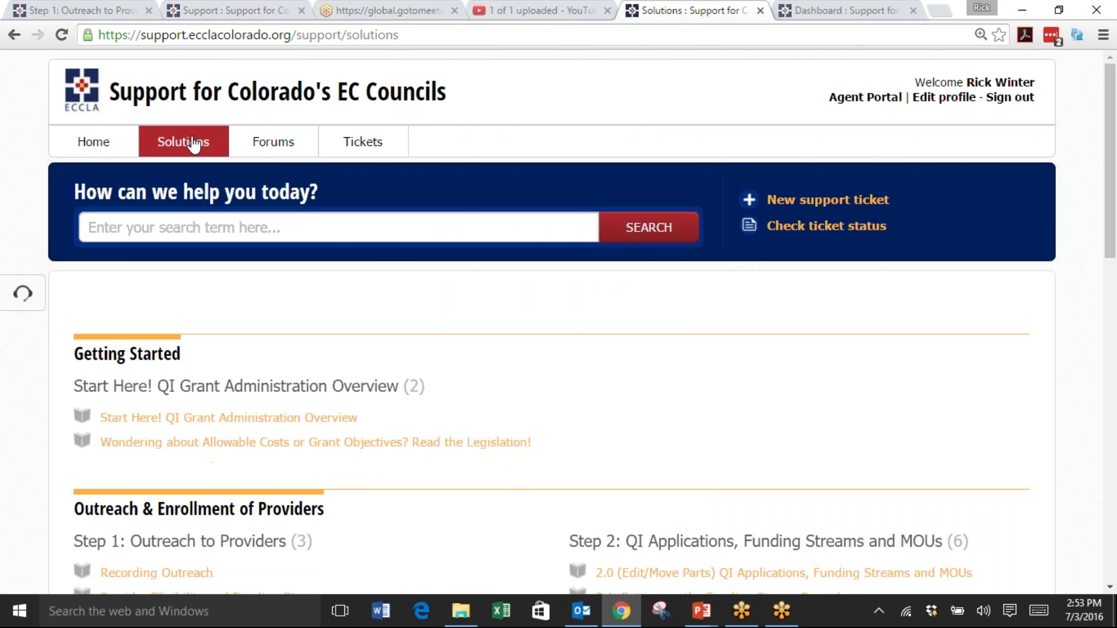
scroll(538, 318, down, 3)
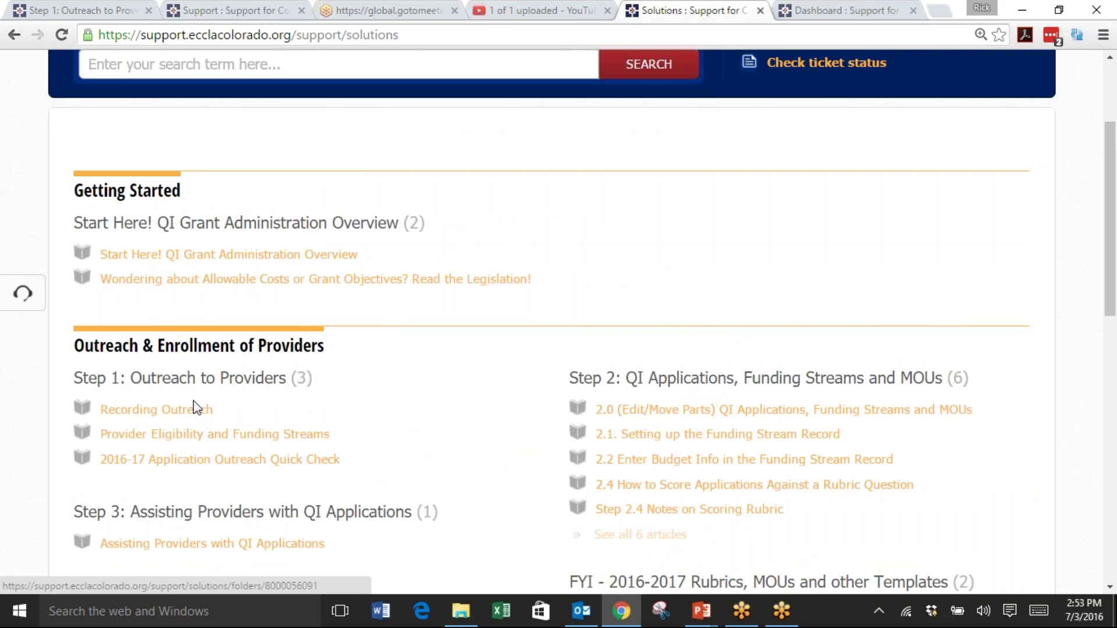
Read the Recording Outreach article under Step 1: Outreach to Providers
click(163, 381)
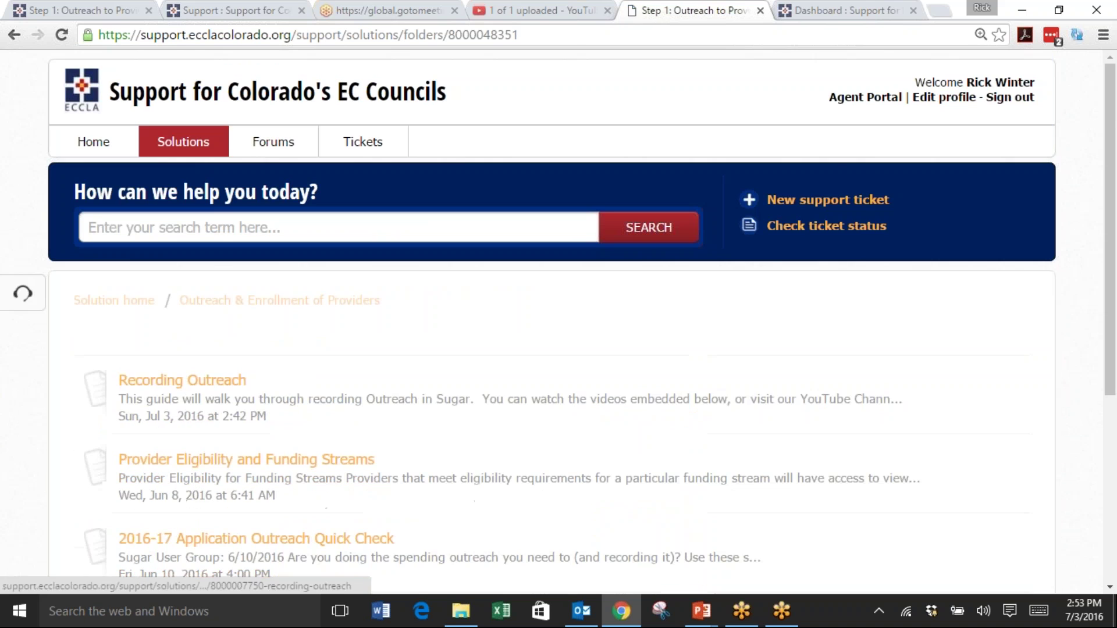
click(182, 383)
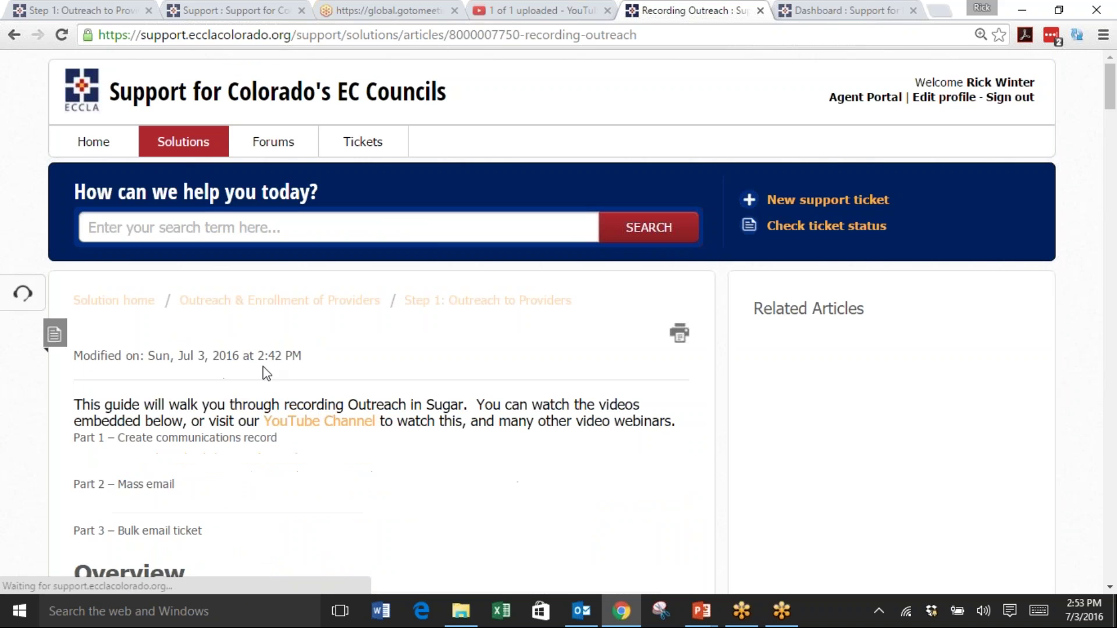
scroll(514, 370, down, 3)
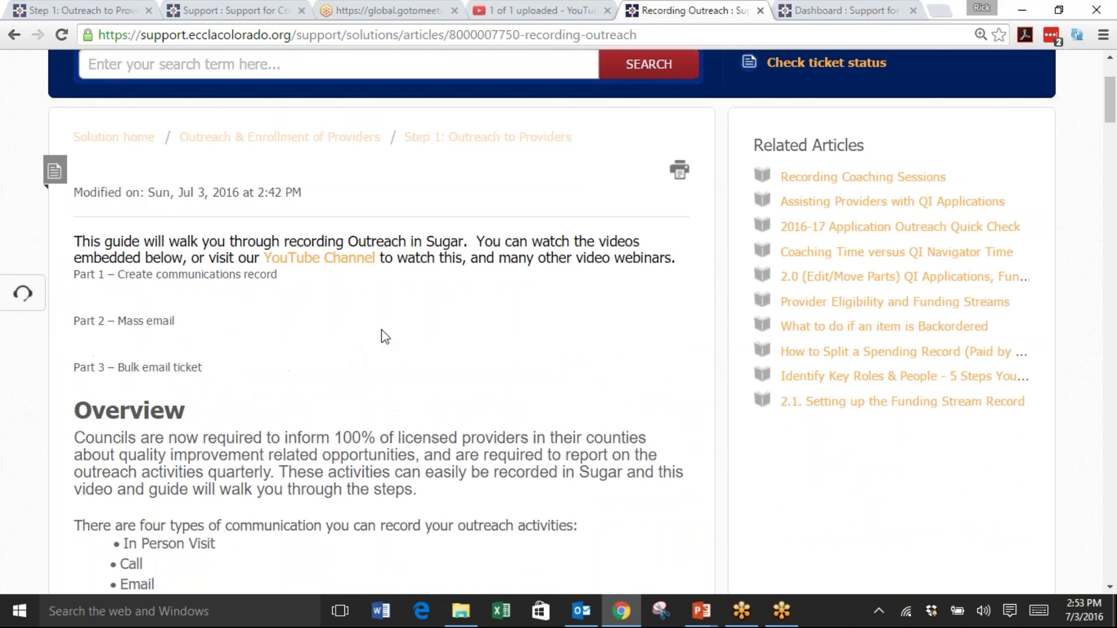
scroll(393, 329, down, 4)
scroll(393, 329, down, 10)
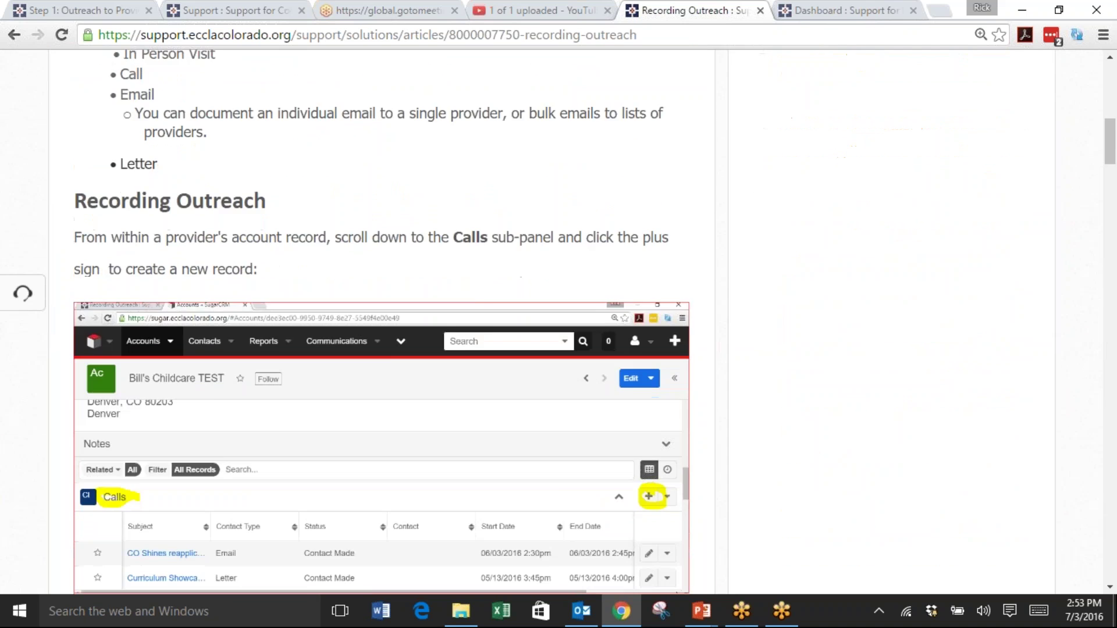
scroll(390, 333, down, 20)
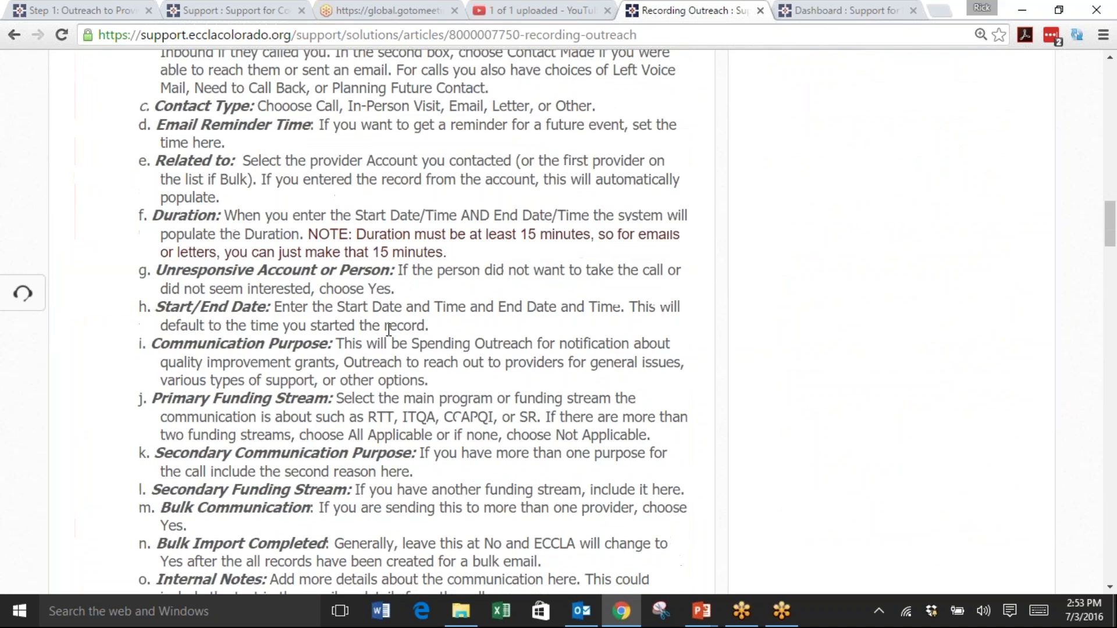
scroll(382, 335, up, 20)
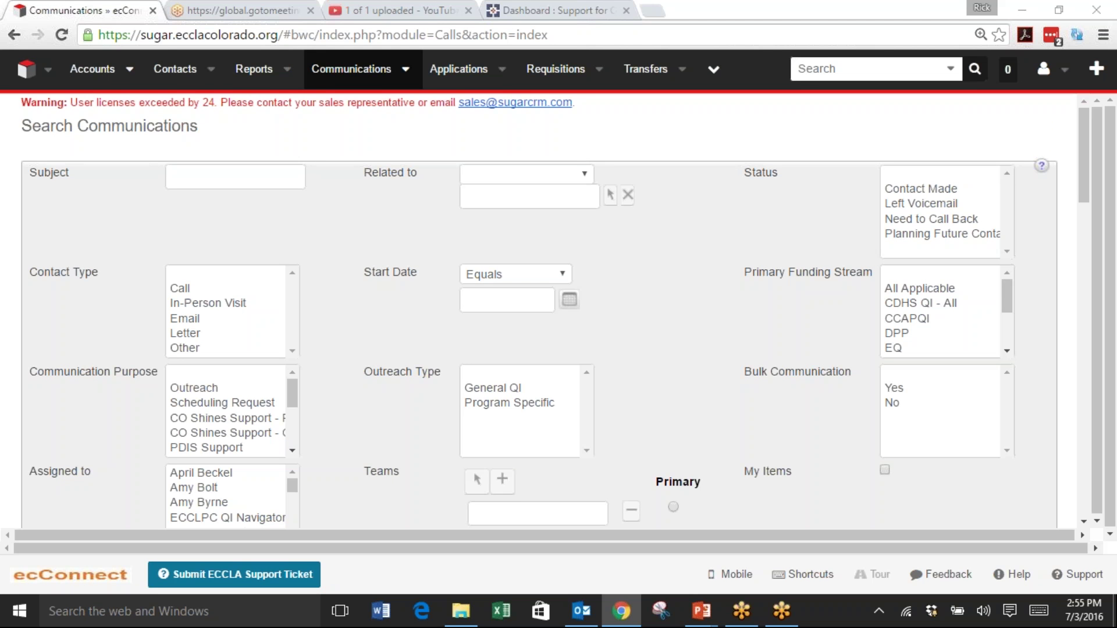
Search Accounts for "Bill's" and open the Bill's Childcare TEST account
click(92, 72)
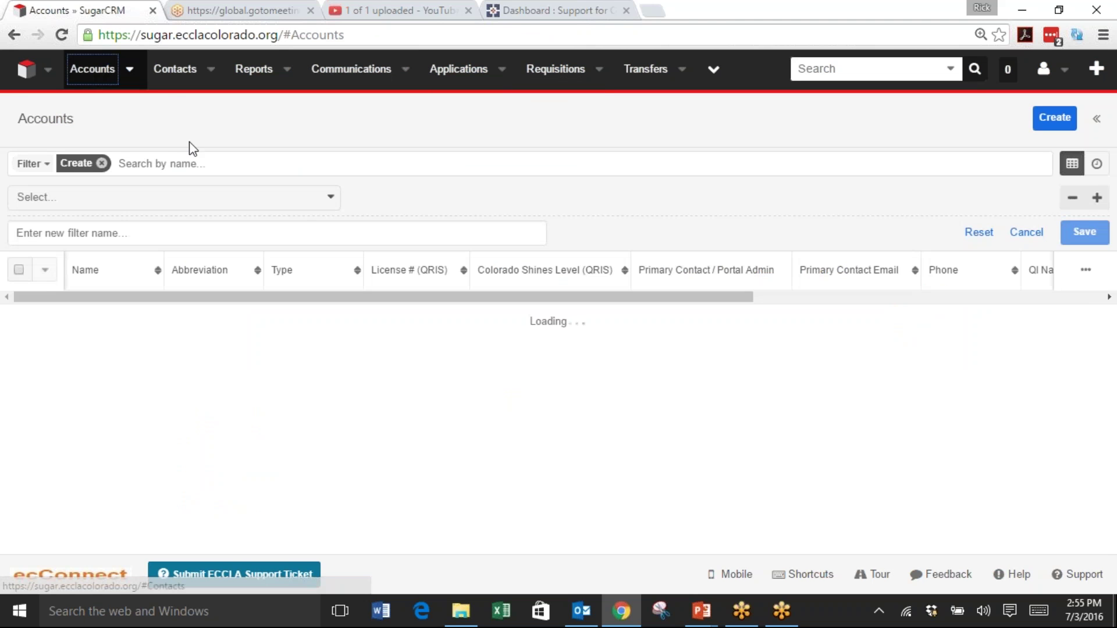
click(163, 168)
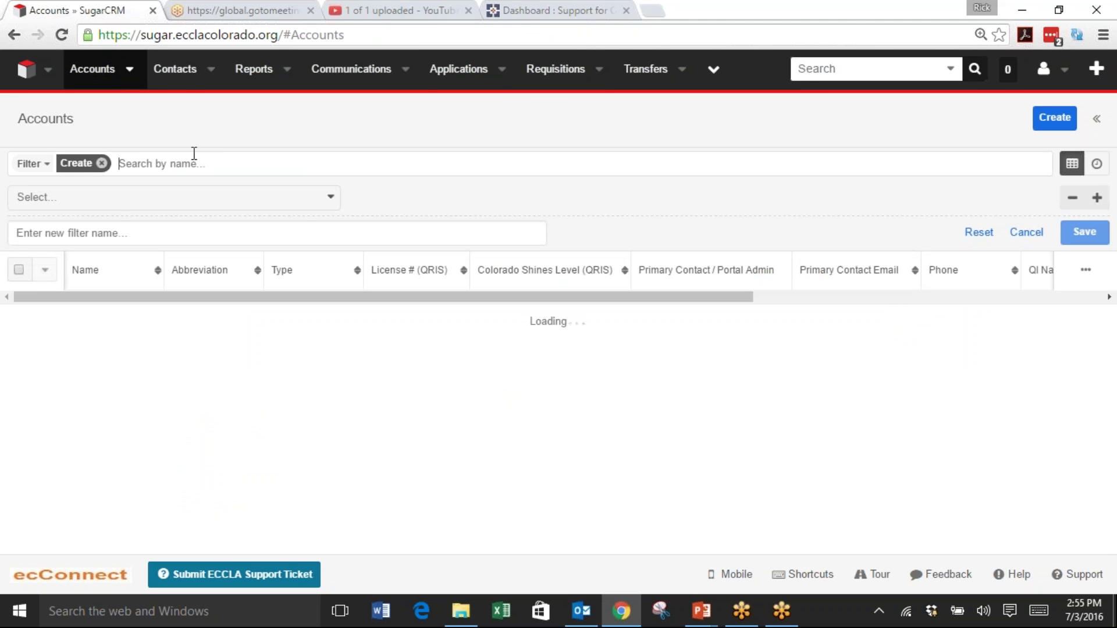
text(Bill's)
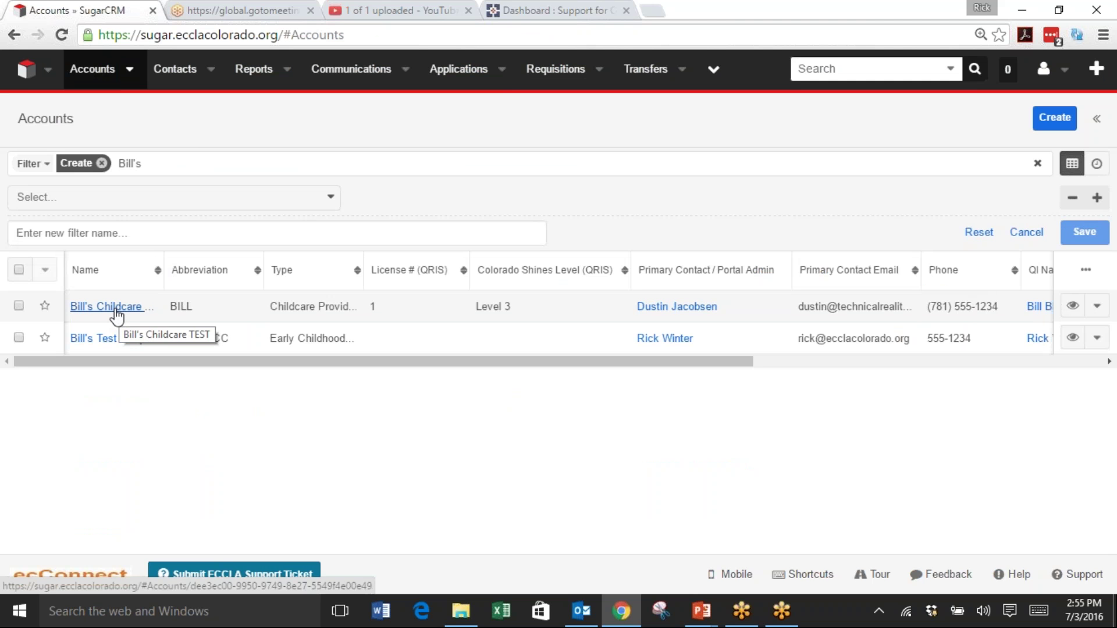
click(116, 313)
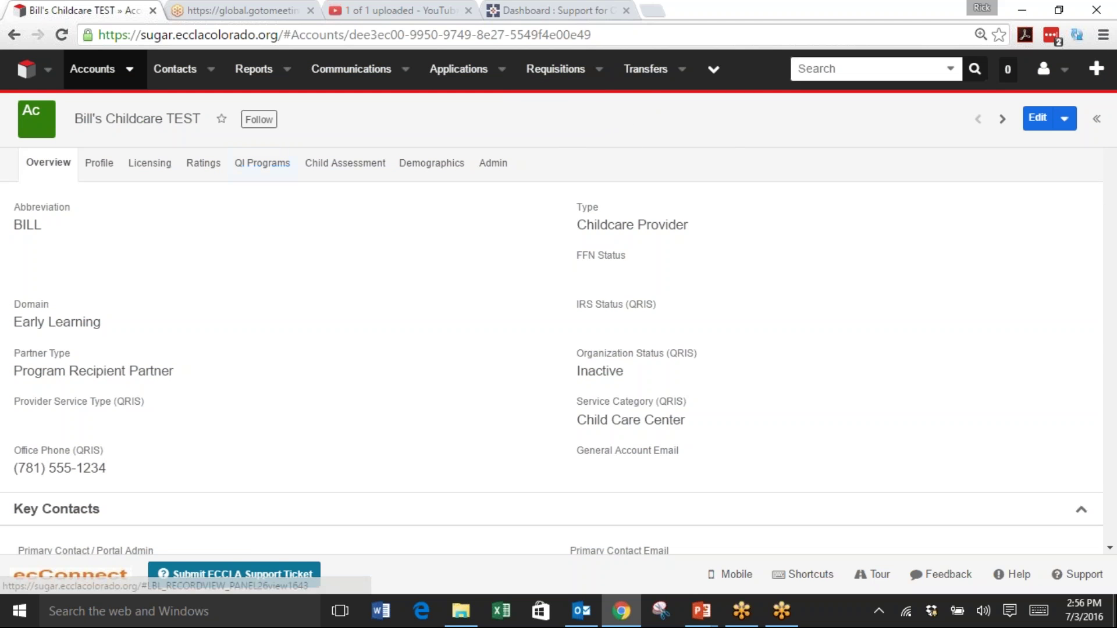
Start a new communication from the account's Calls subpanel
click(736, 253)
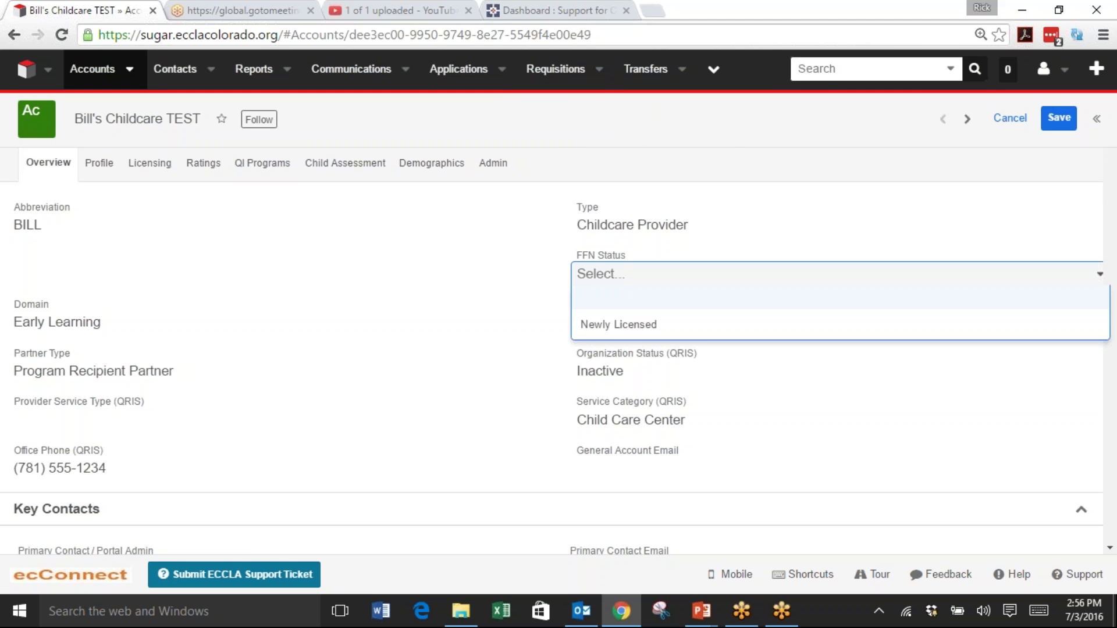
click(1111, 549)
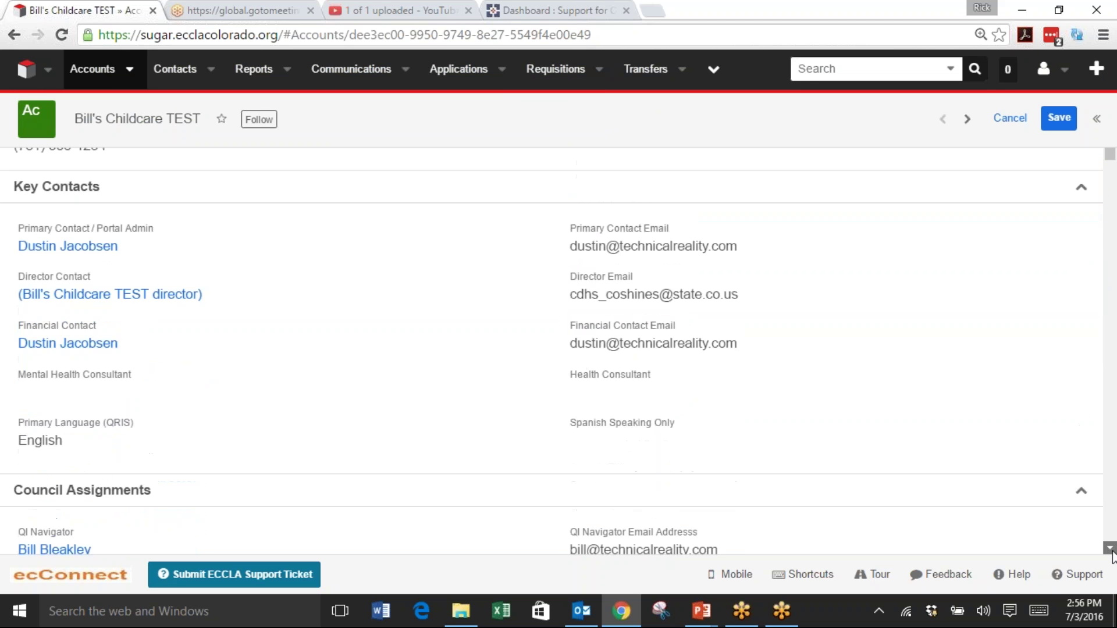
scroll(902, 329, down, 15)
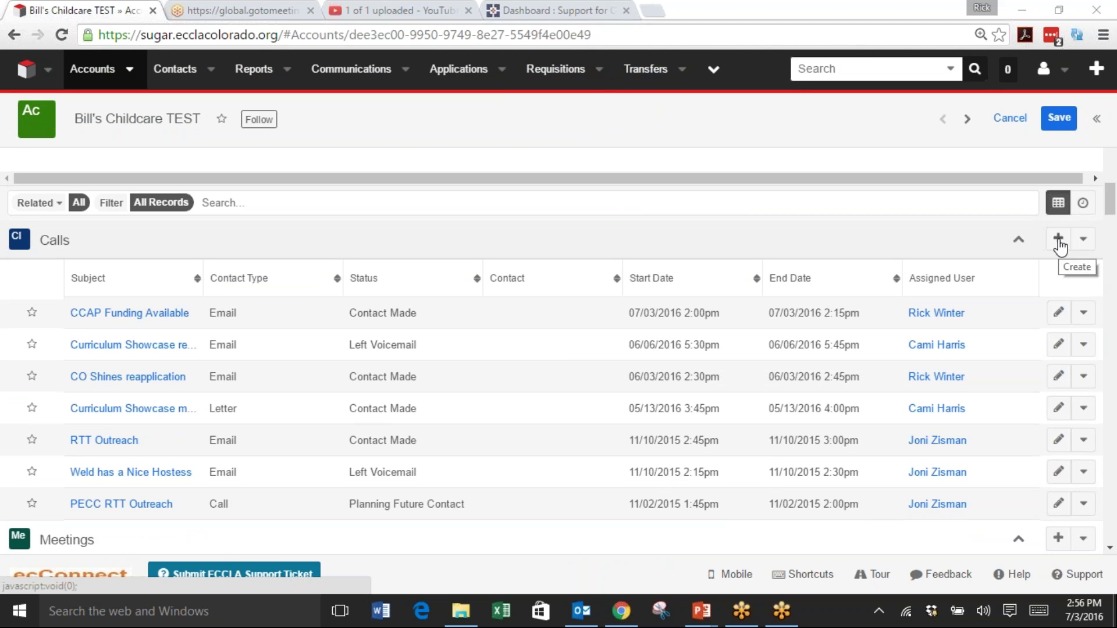
click(1059, 241)
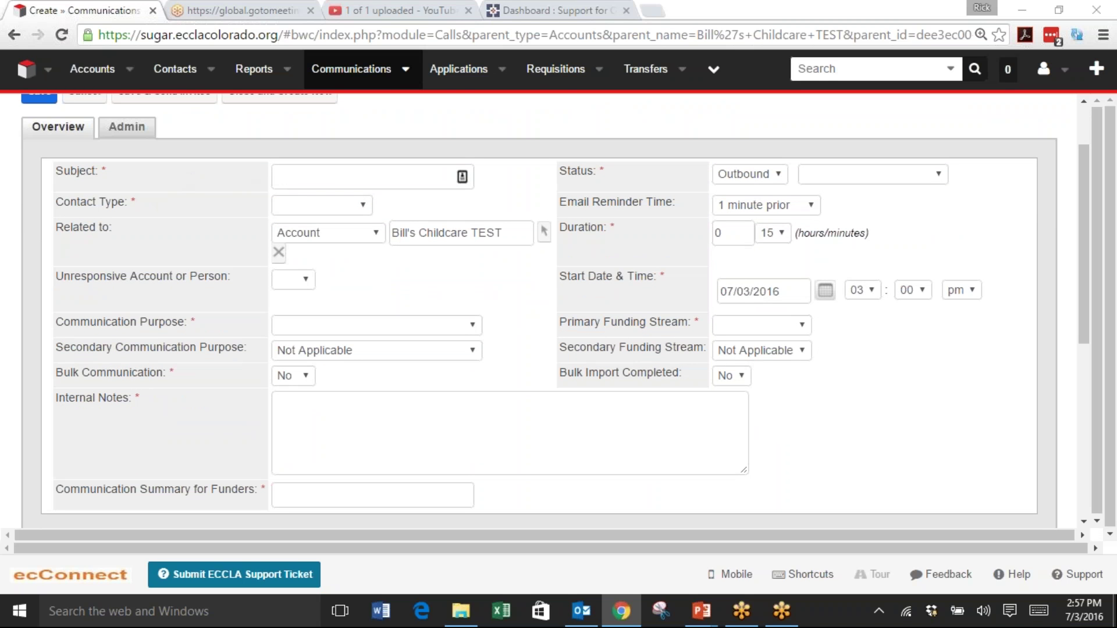
Enter 'CCAP Funding Available' as the communication's Subject
click(309, 177)
text(CCAP FU)
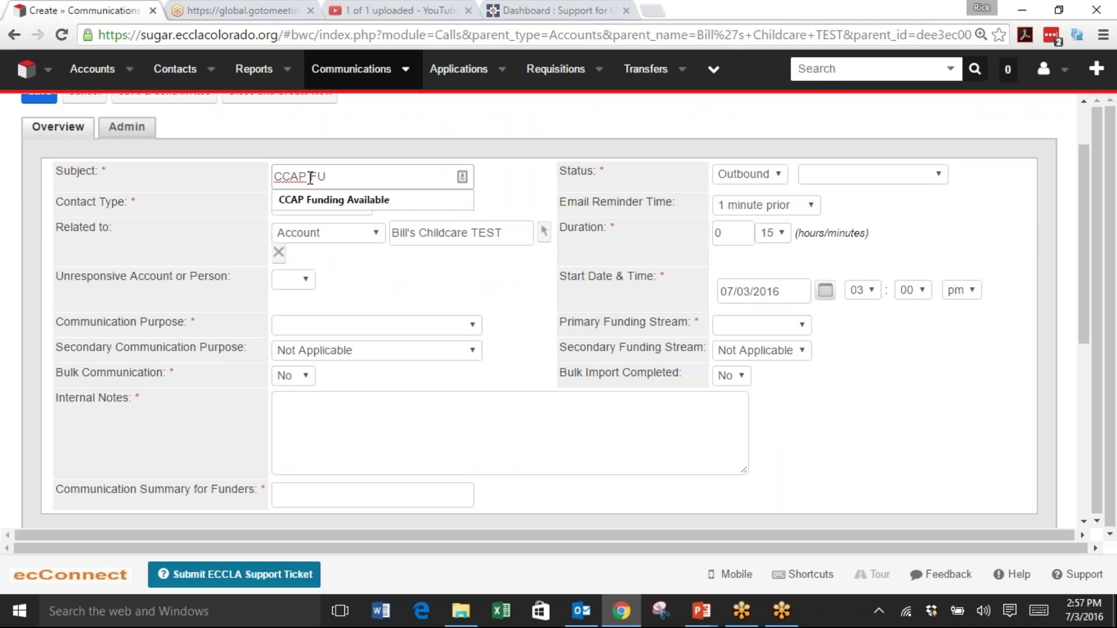
key(BackSpace)
text(unding Available)
click(648, 182)
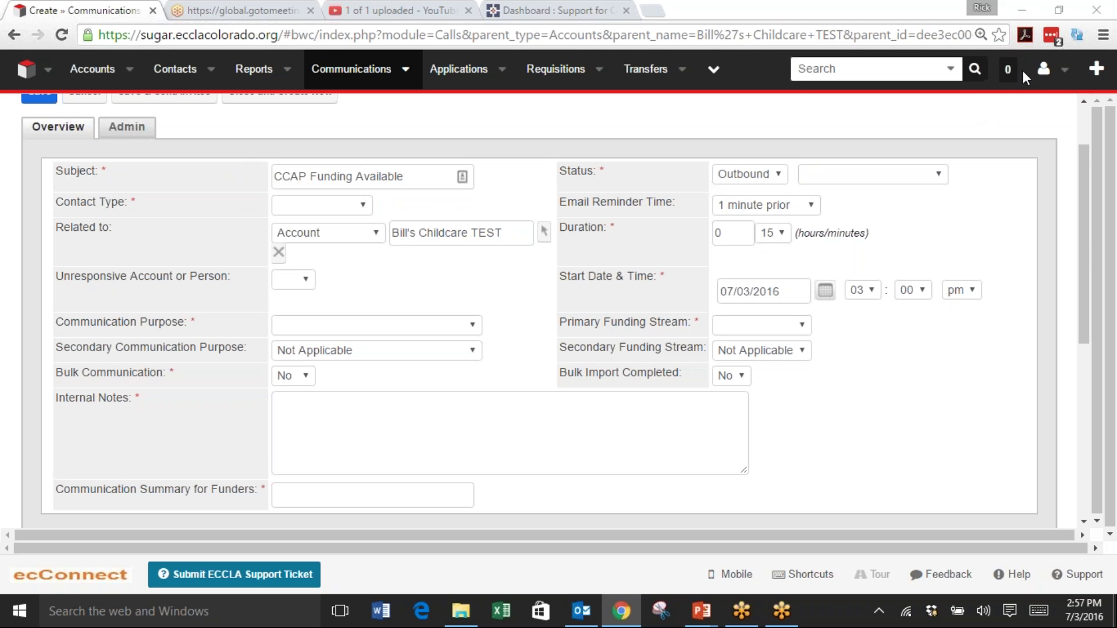
Keep the direction as Outbound and set the contact outcome to Contact Made
click(778, 179)
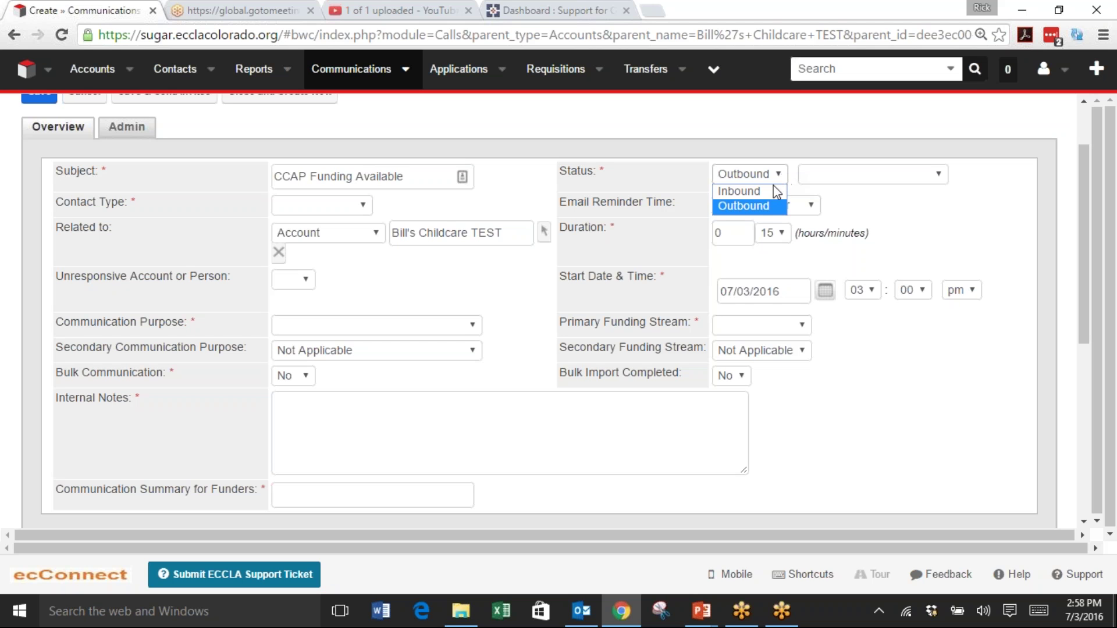
key(Up)
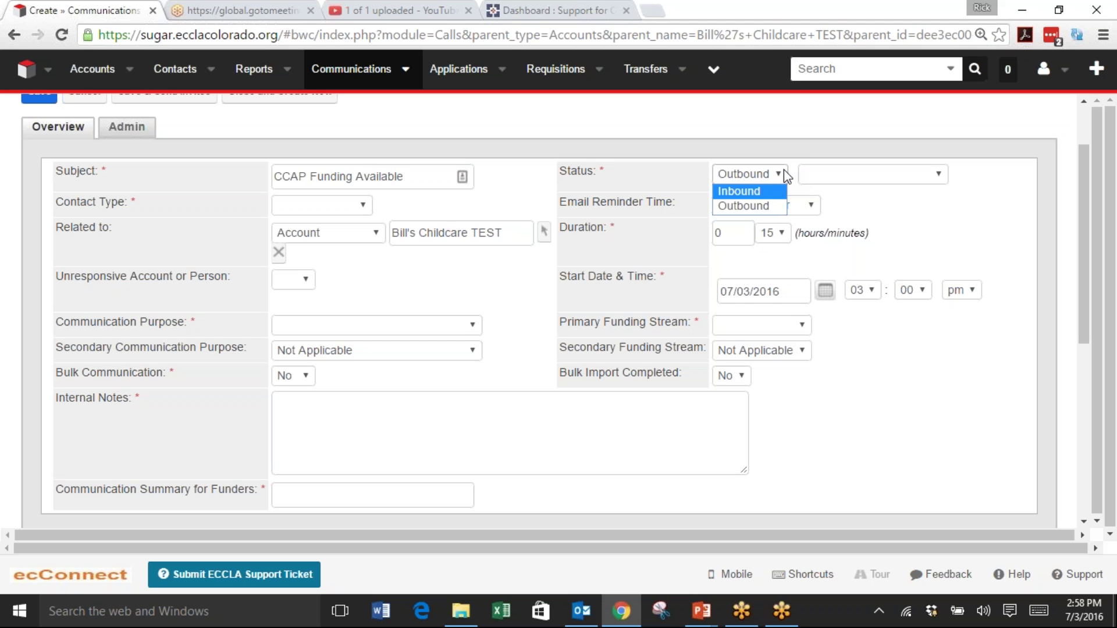
click(753, 206)
click(832, 173)
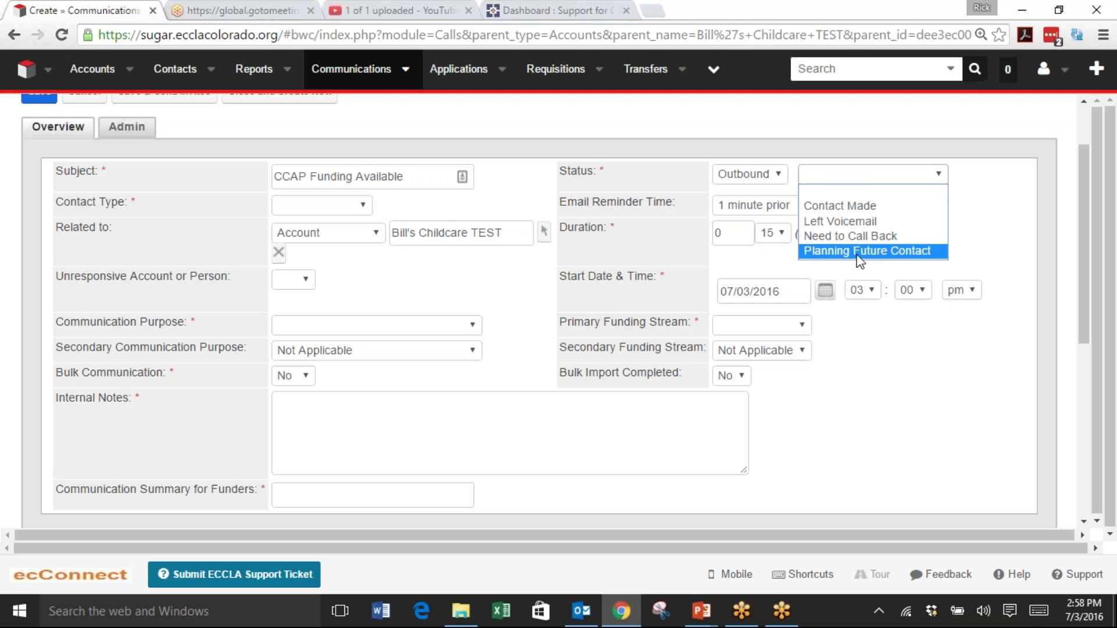
click(859, 210)
Choose Email as the Contact Type and leave the reminder at 1 minute prior
click(316, 207)
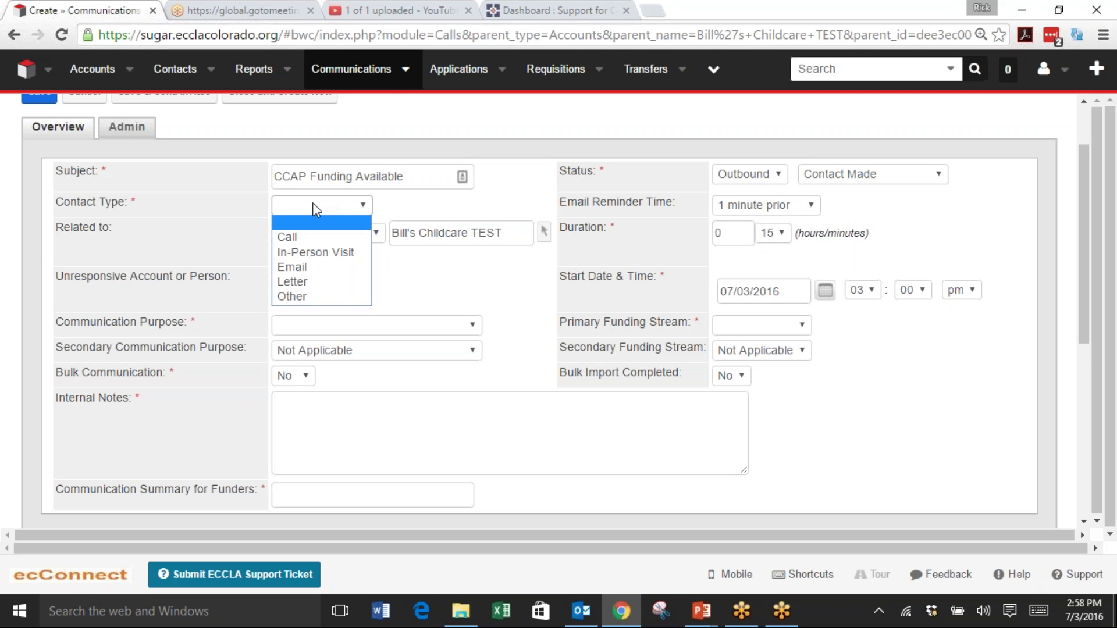
click(311, 269)
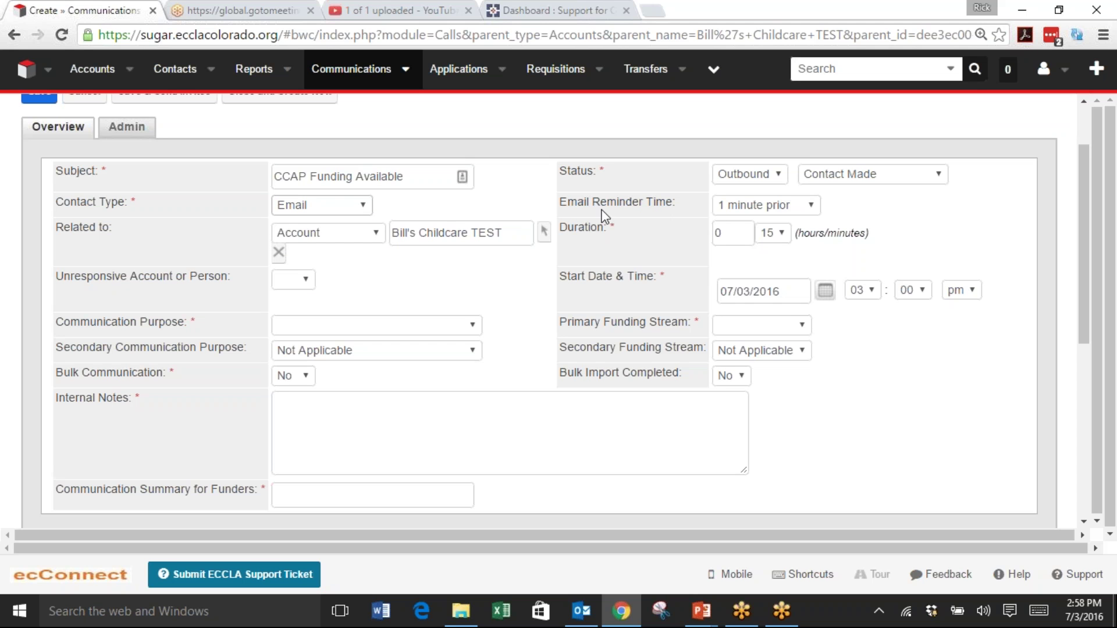
click(773, 216)
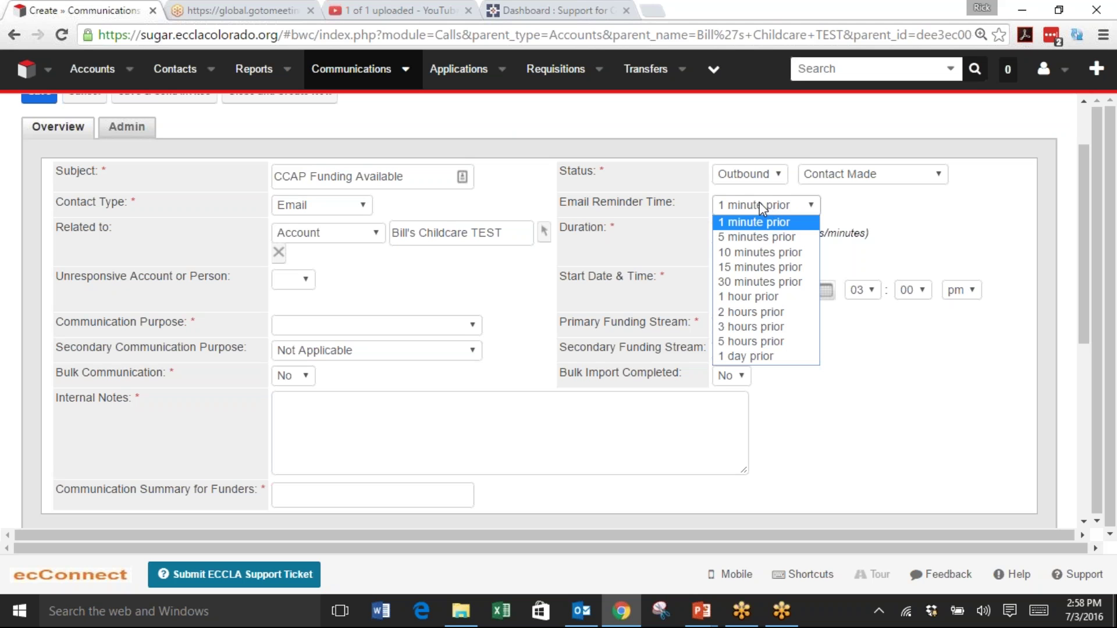
click(488, 215)
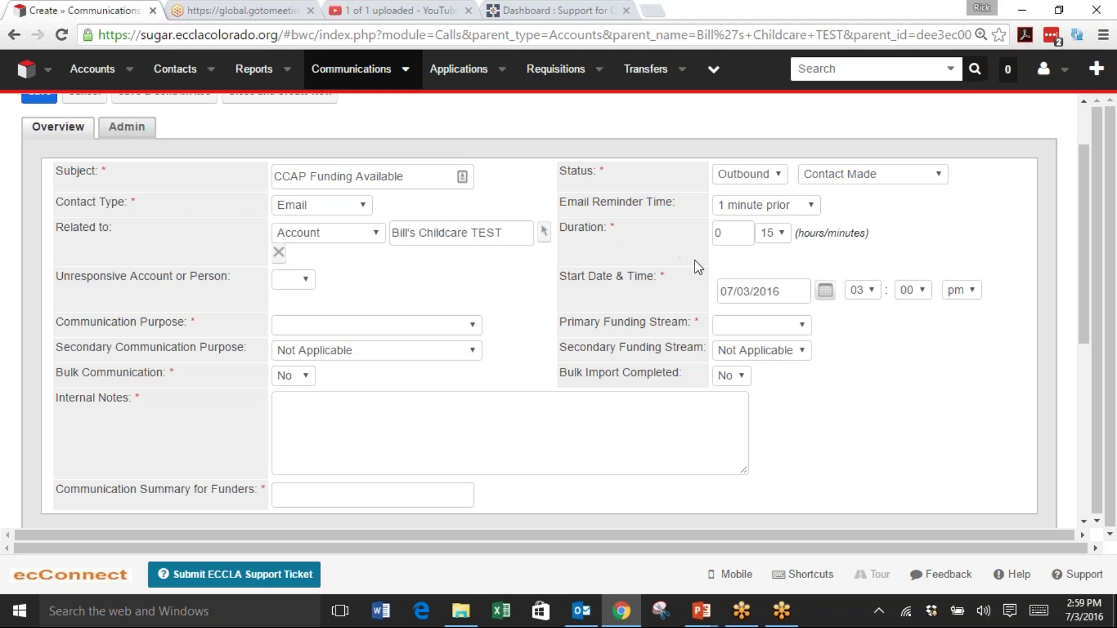
click(783, 234)
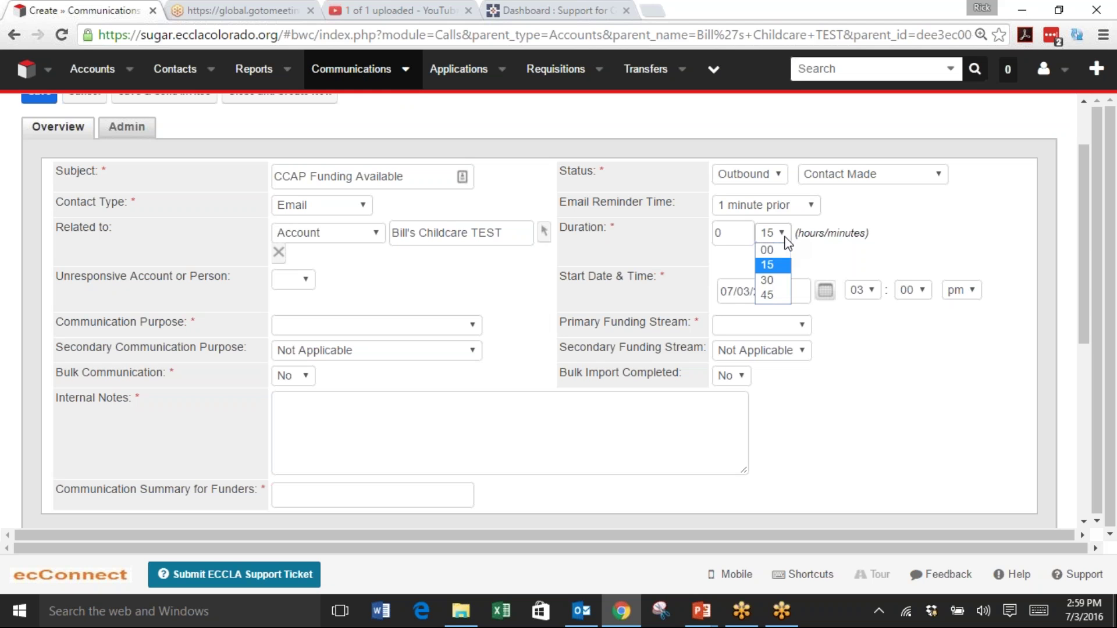
click(775, 265)
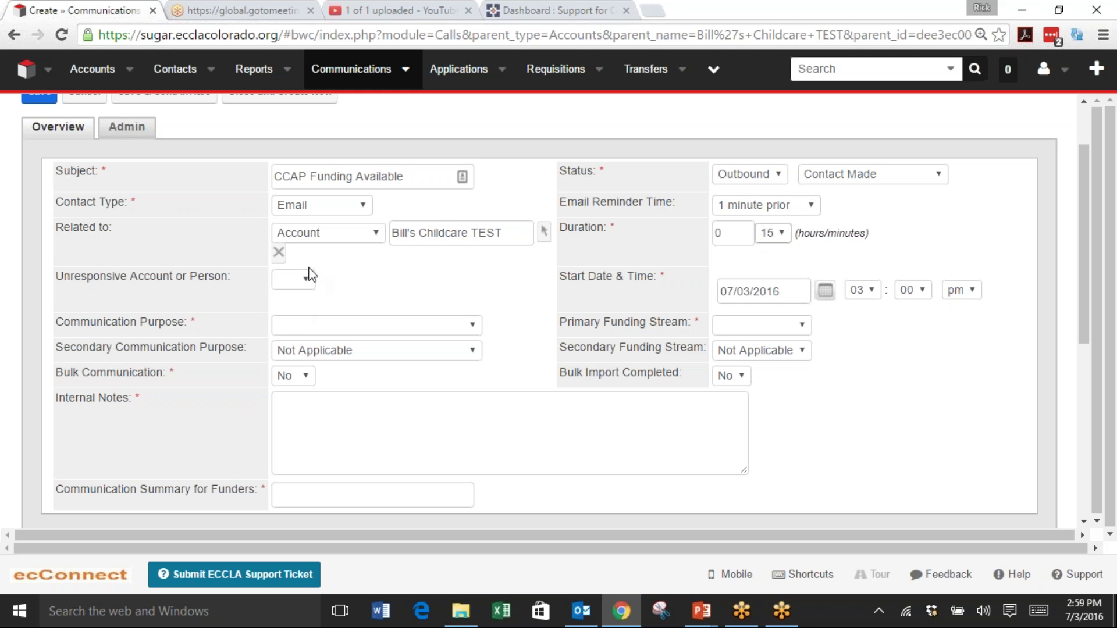
mouse_move(310, 285)
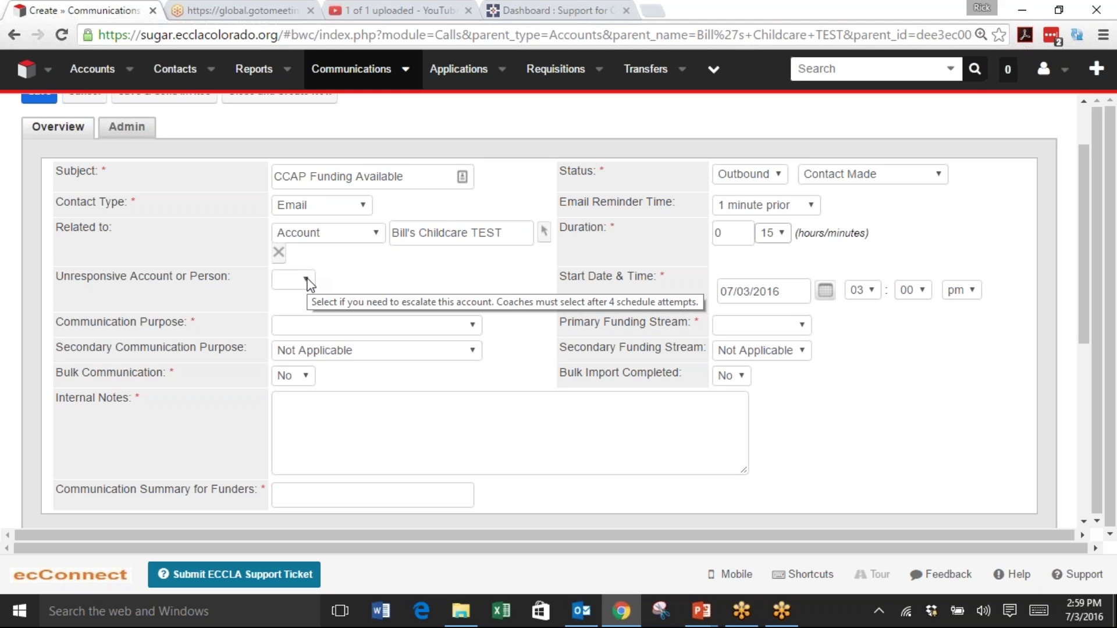
click(310, 285)
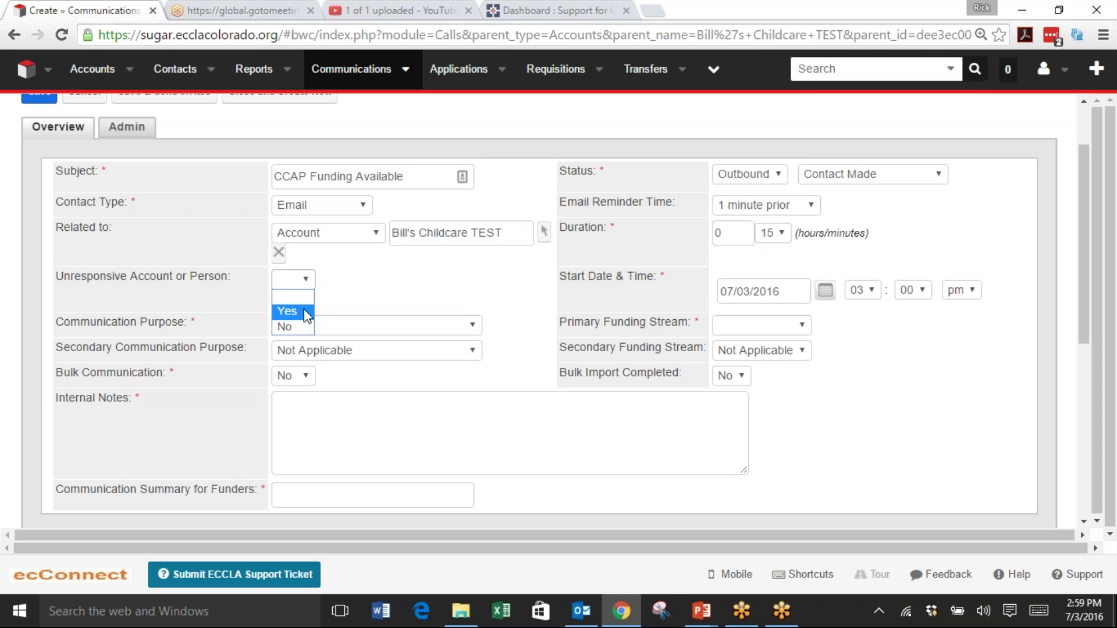
click(383, 262)
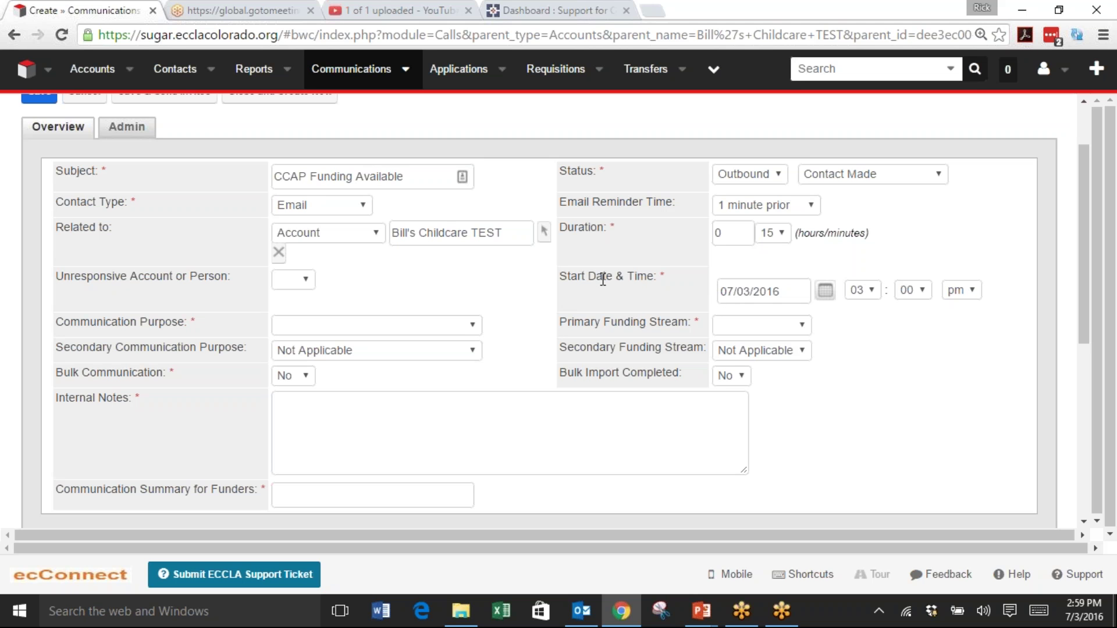
Set Purpose to Spending Outreach, Primary Funding Stream to CCAPQI and Bulk Communication to Yes
click(343, 327)
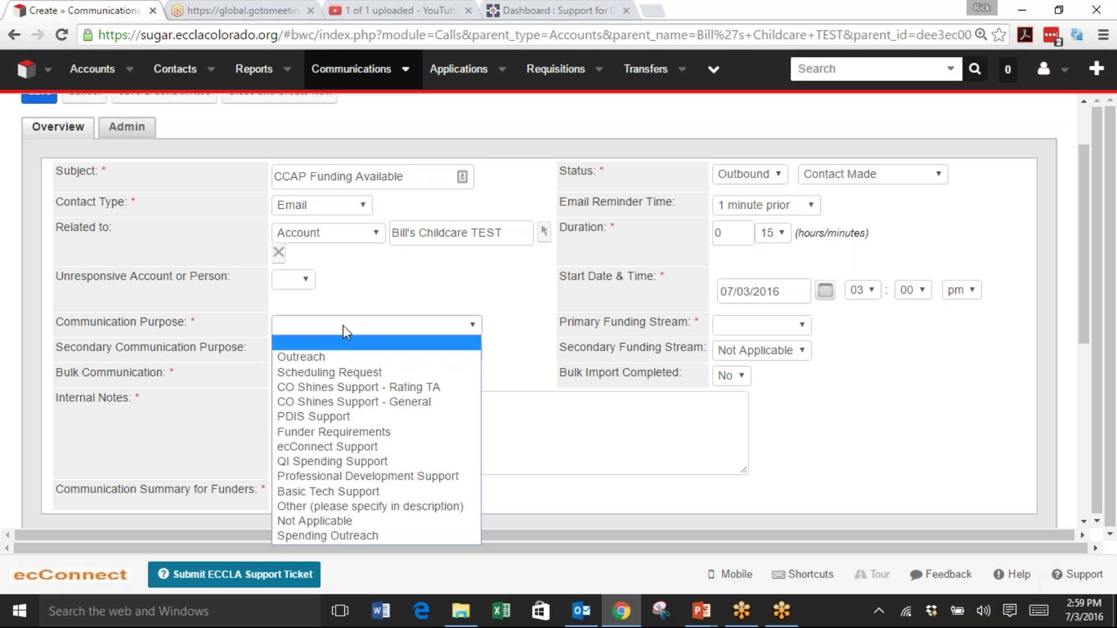
click(379, 536)
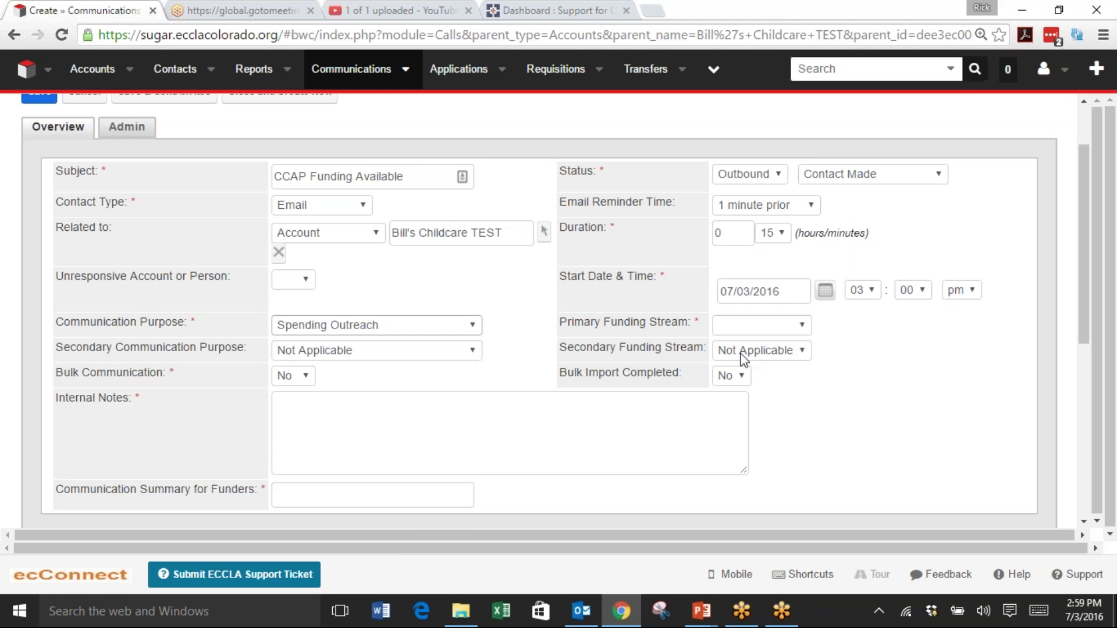
click(770, 329)
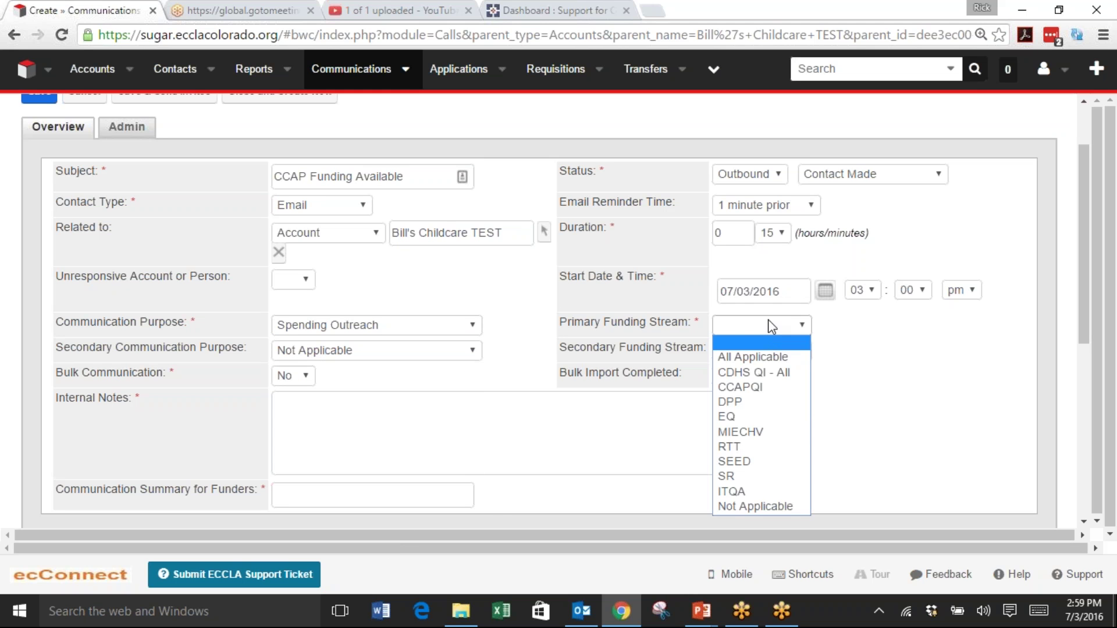
click(759, 389)
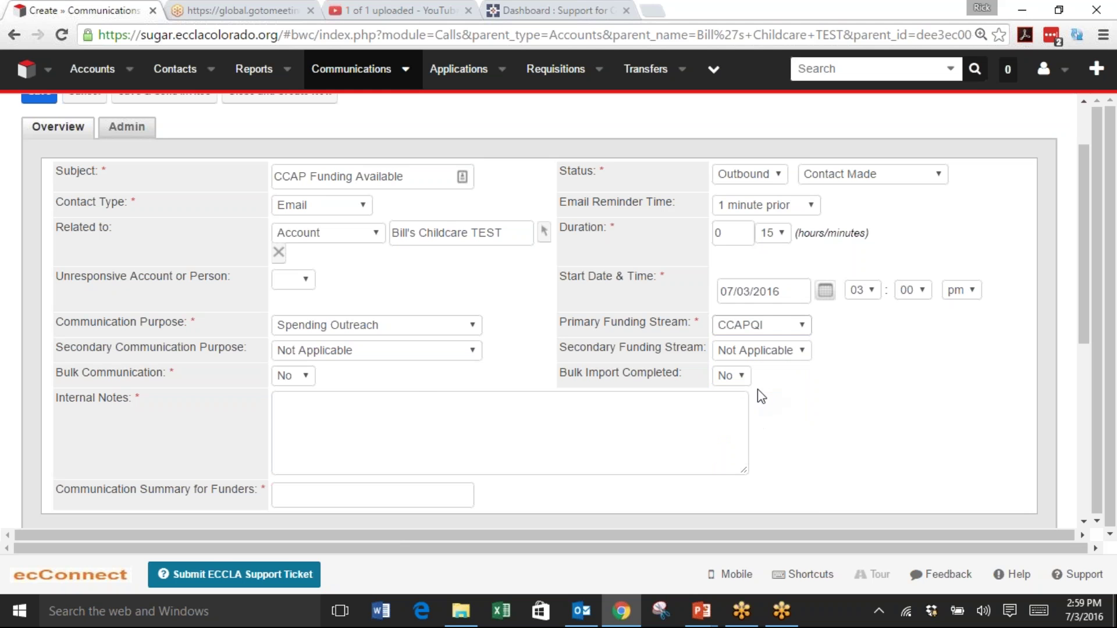
click(309, 381)
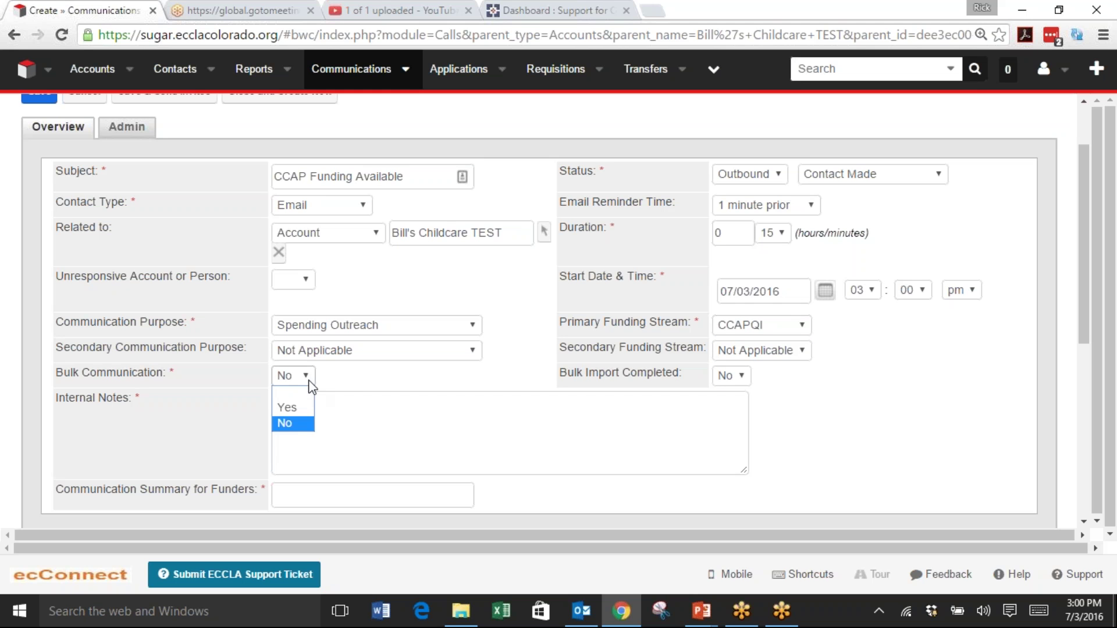
click(289, 410)
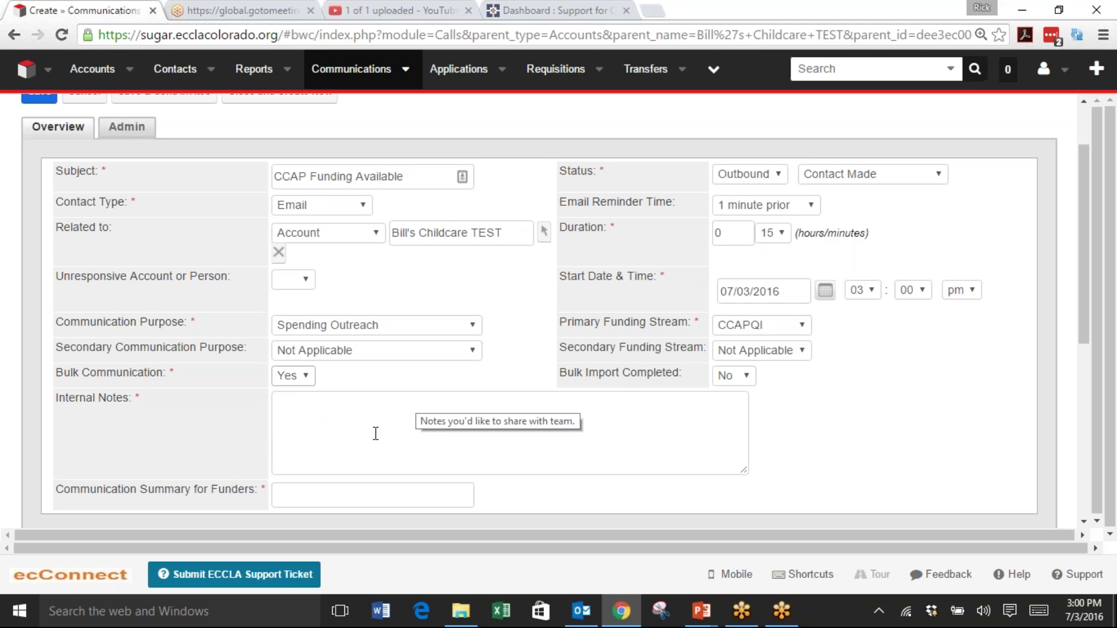
Write the Internal Notes: 'Advance notice of CCAP dollars available. How to access ecConnect.'
click(345, 435)
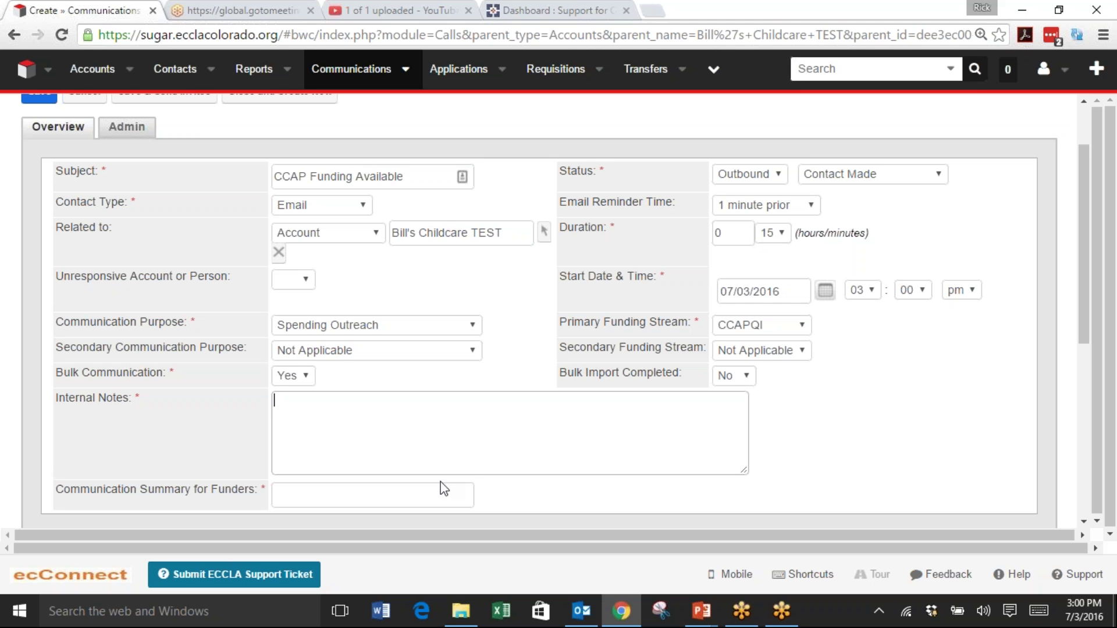
text(A)
key(BackSpace)
text(cance note)
key(BackSpace)
key(BackSpace)
key(BackSpace)
key(BackSpace)
key(BackSpace)
key(BackSpace)
key(BackSpace)
key(BackSpace)
key(BackSpace)
text(vance notice of CCAP d)
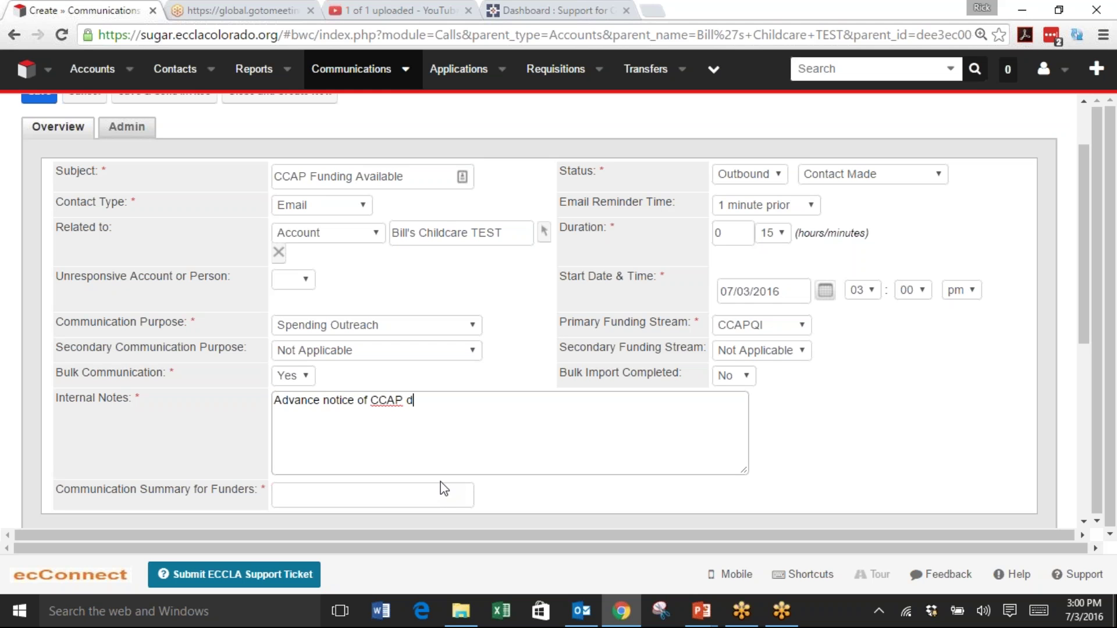
text(ollars available. How)
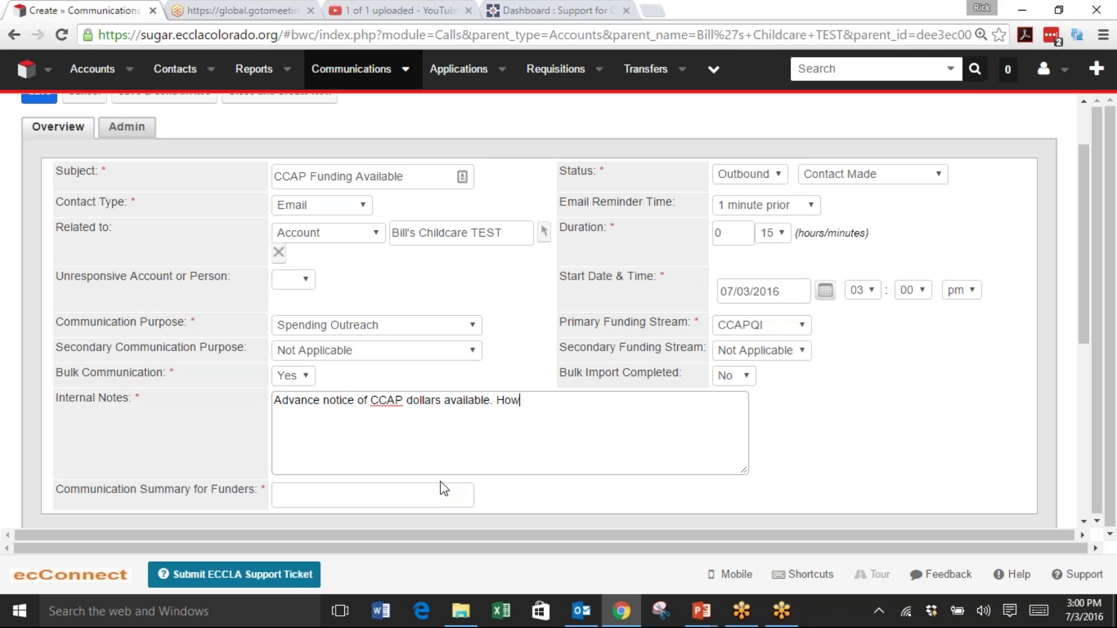
text( to access ecConnect.)
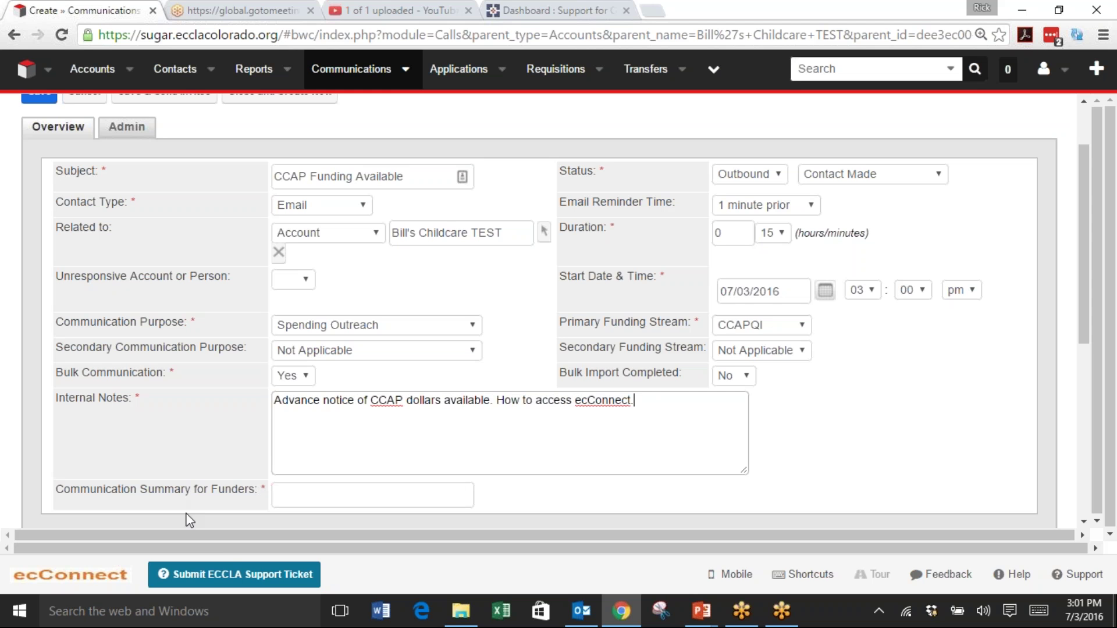
Enter 'CCAP First Outreach of 2016' as the Communication Summary for Funders
click(316, 501)
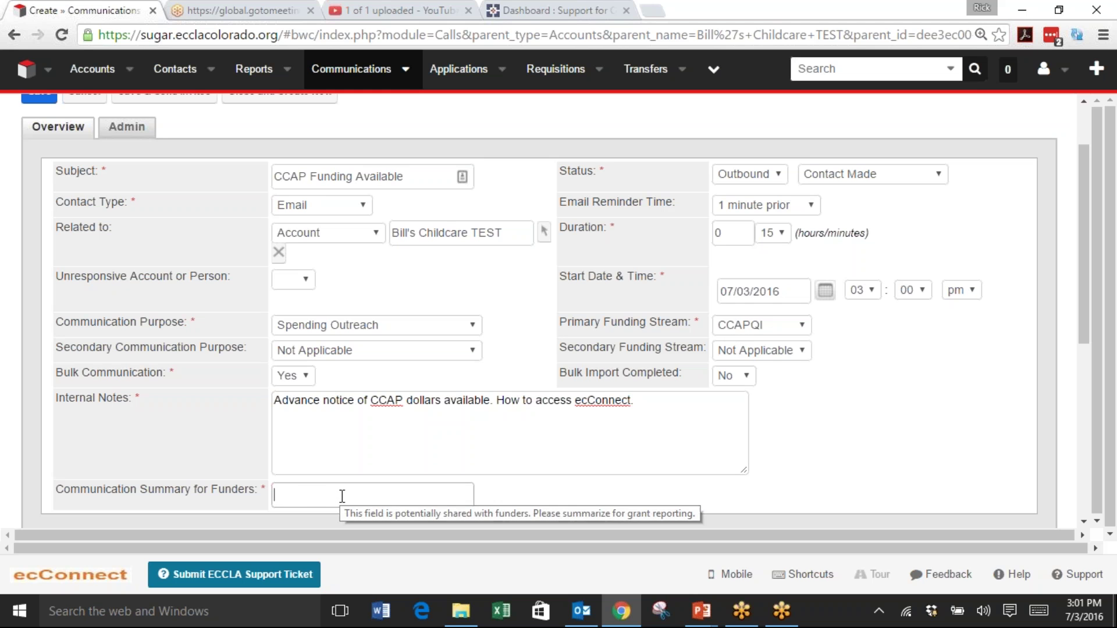
text(CCAP F)
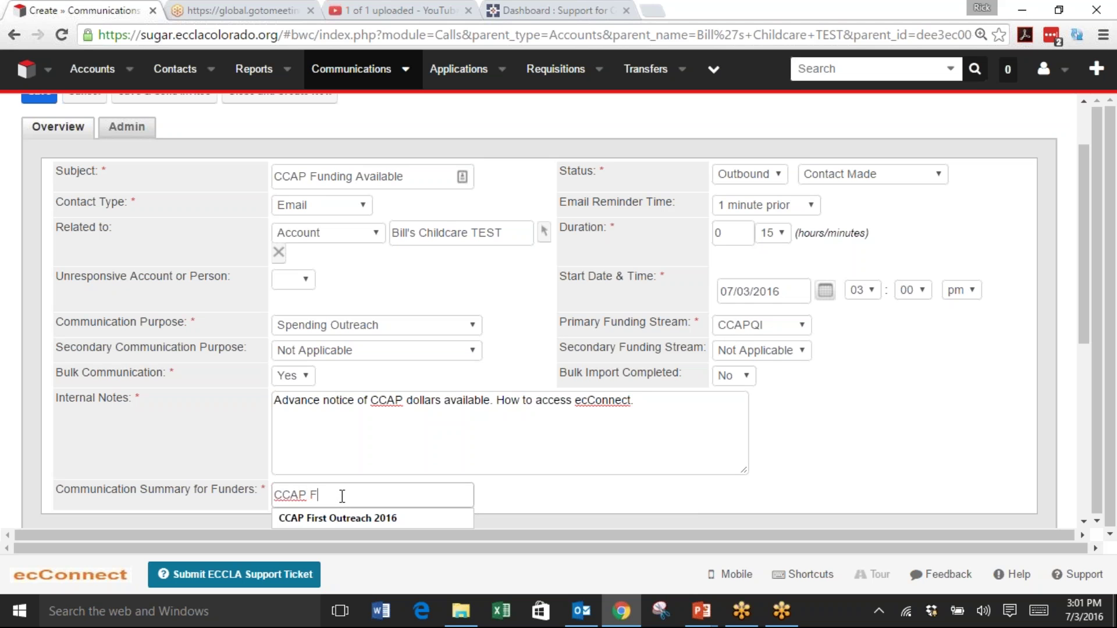
text(irst Ourt)
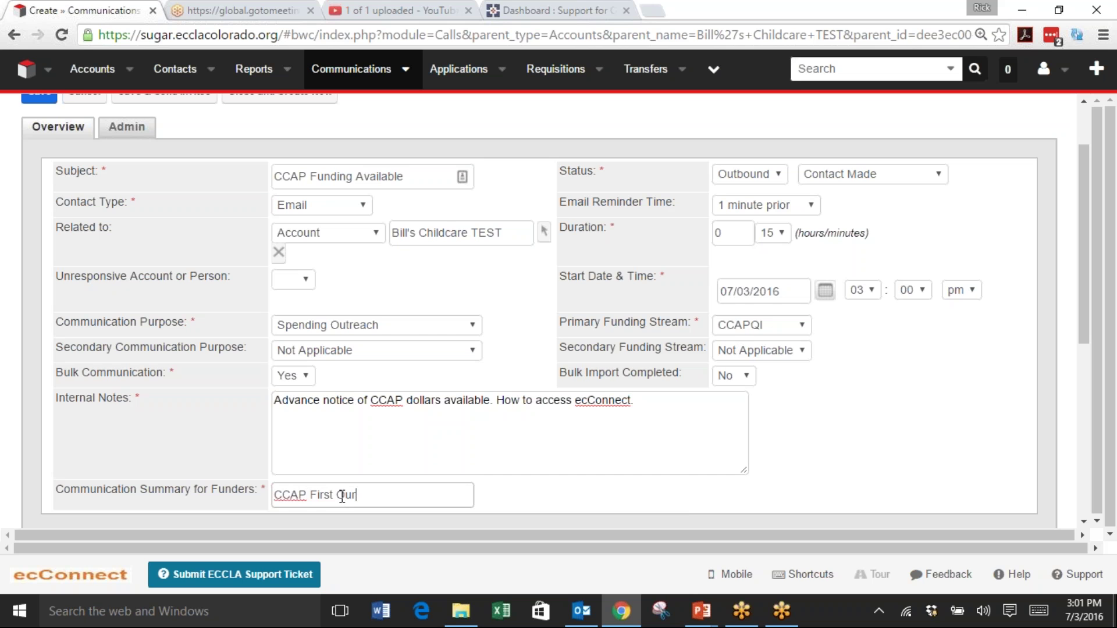
key(BackSpace)
text(treach of 2016)
click(429, 434)
scroll(423, 318, down, 3)
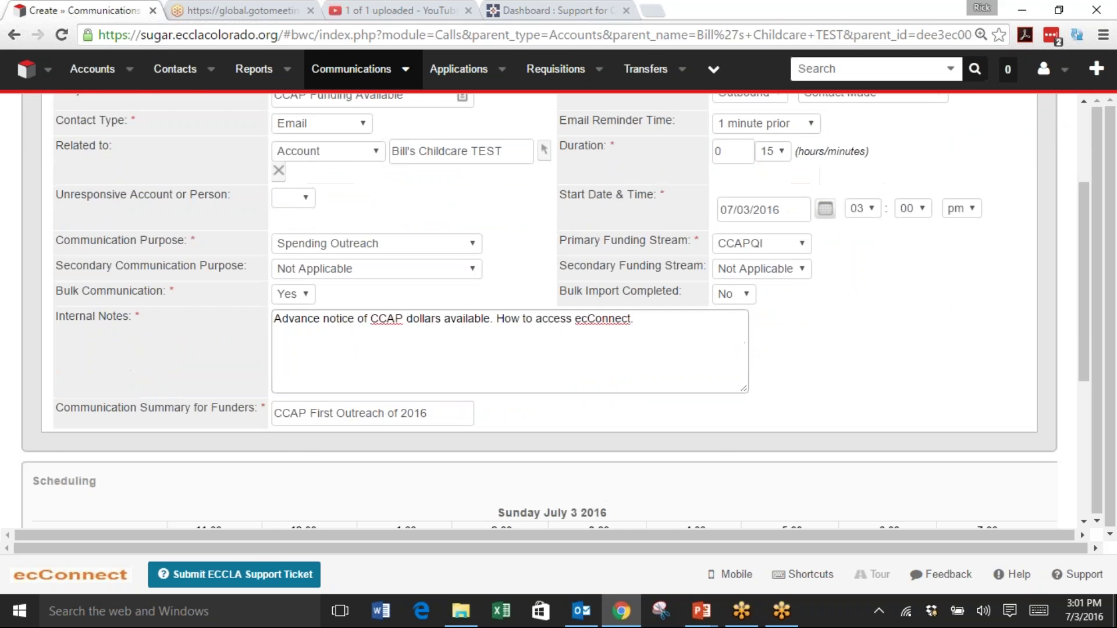
Save the communication and check that it appears in the account's Calls subpanel
scroll(179, 258, up, 3)
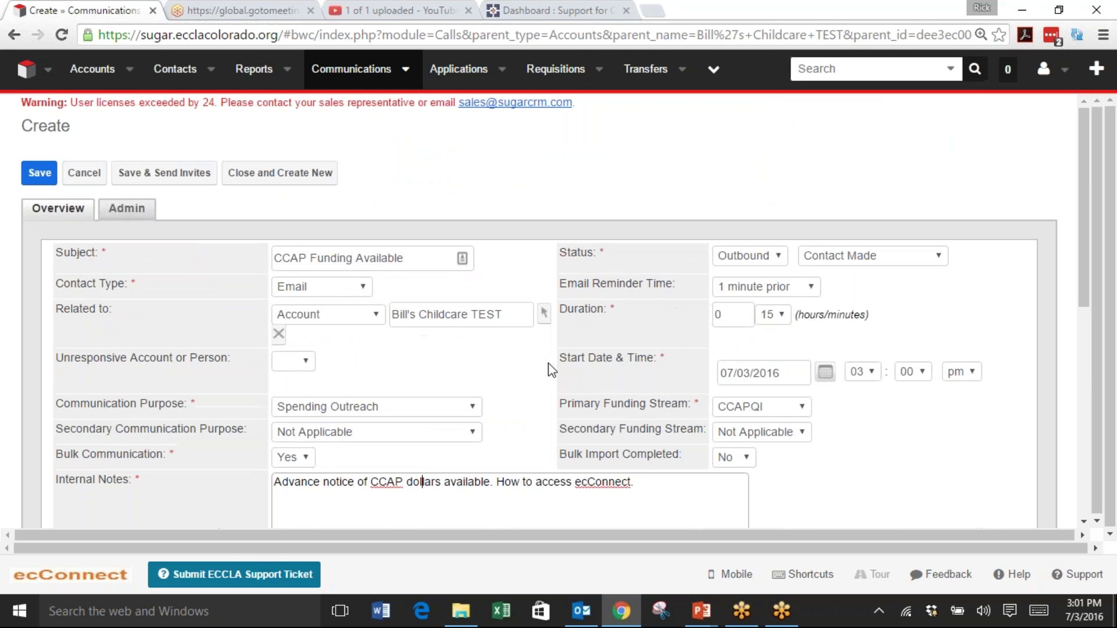
click(30, 175)
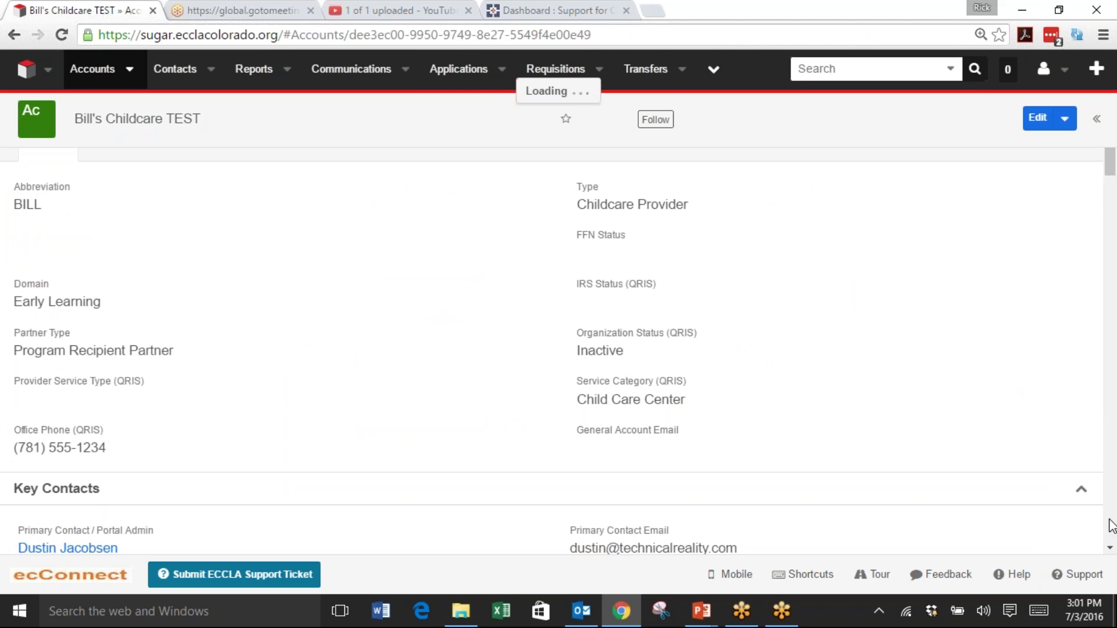
scroll(1111, 525, down, 4)
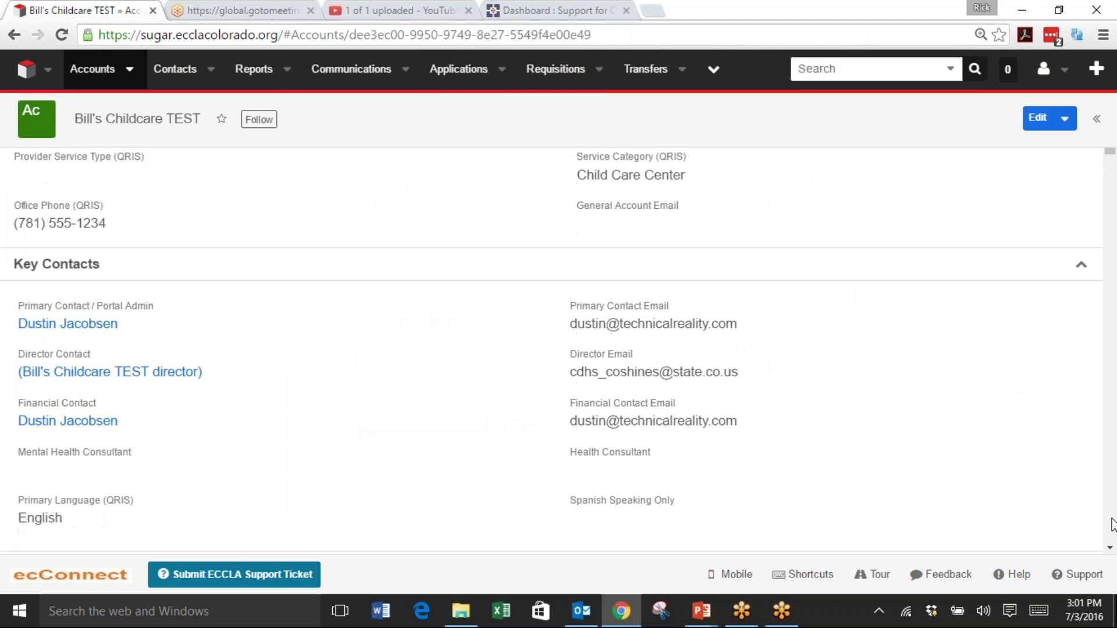
scroll(1111, 525, down, 10)
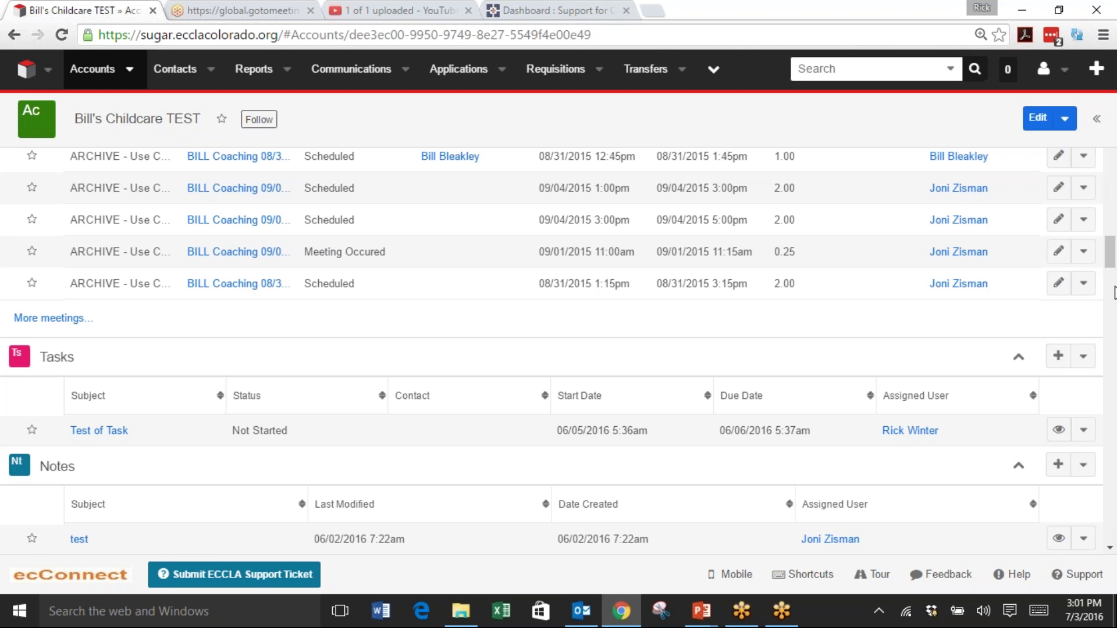
drag(1111, 260, 1112, 202)
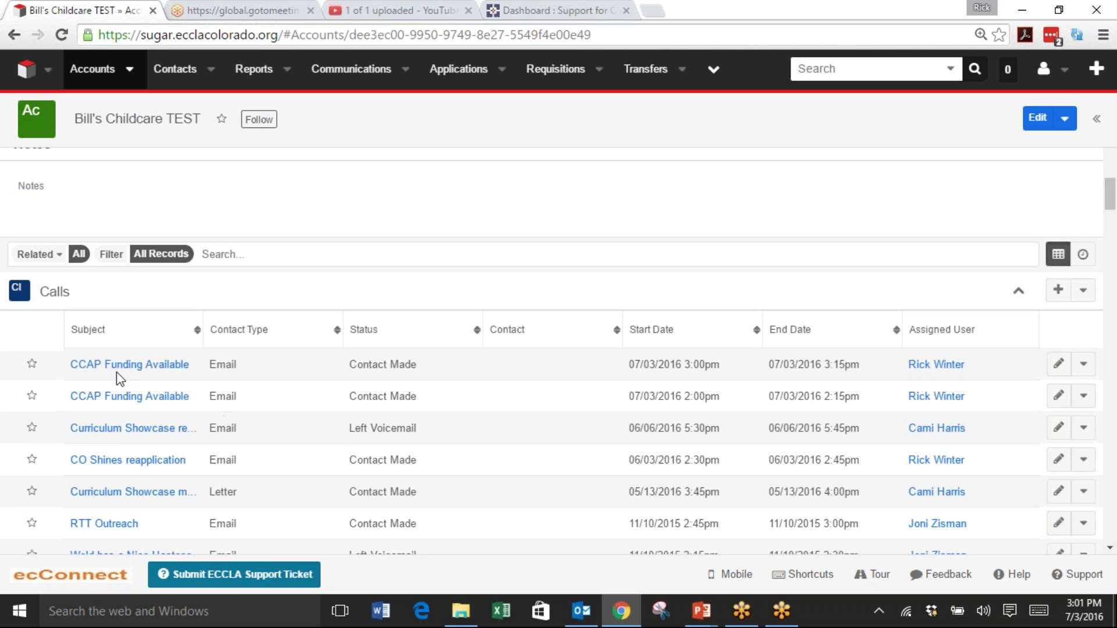